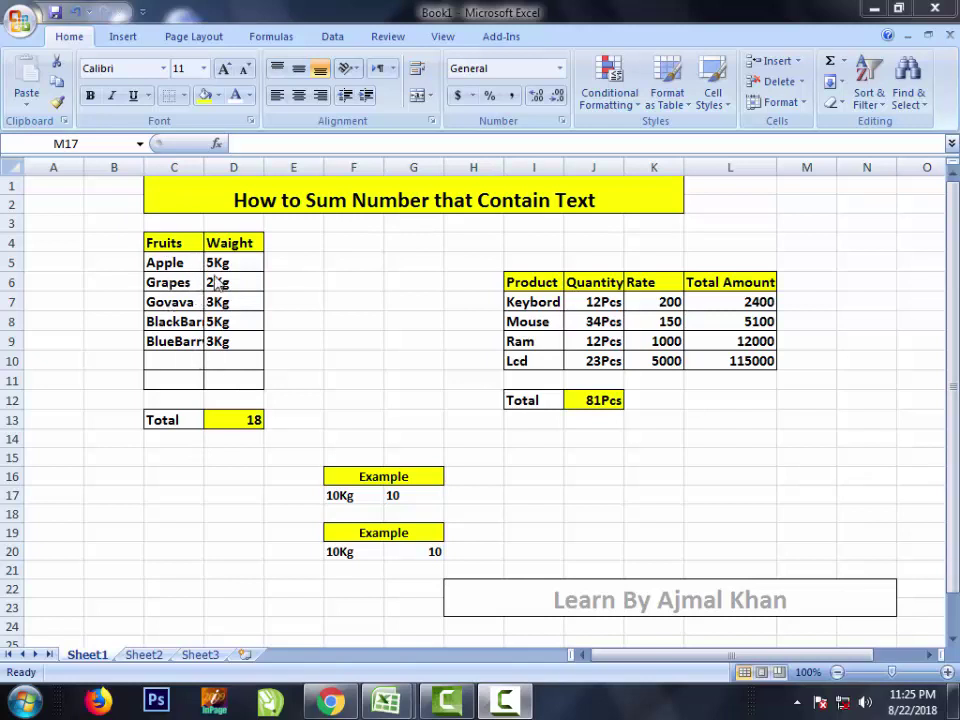
Review the weight values in D5:D9 and the Quantity entries in J8 and J12.
left_click(229, 338)
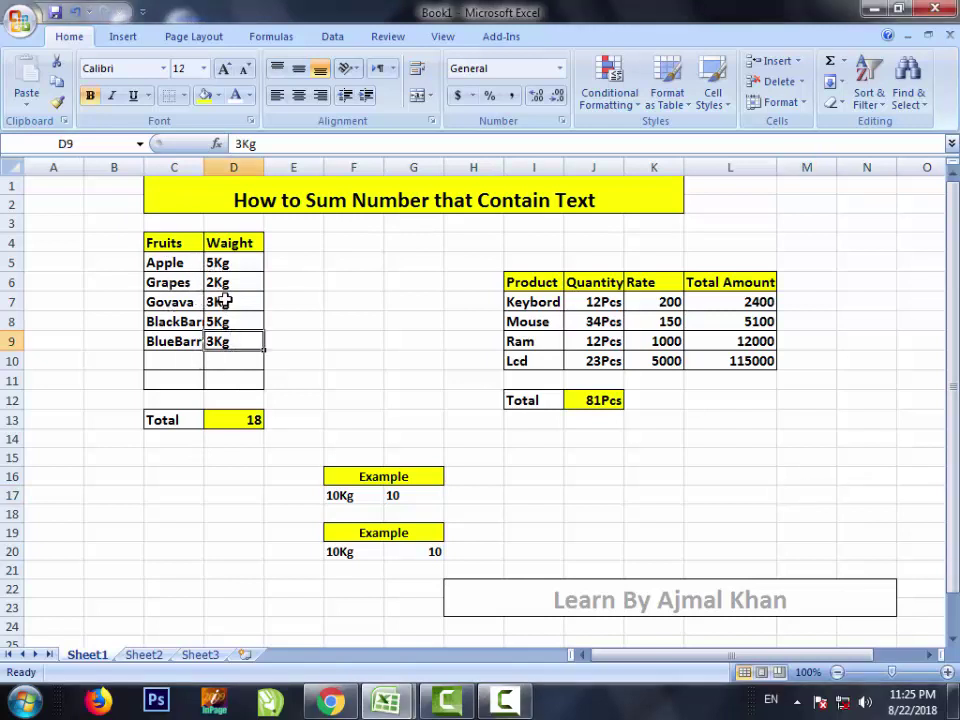
left_click(226, 300)
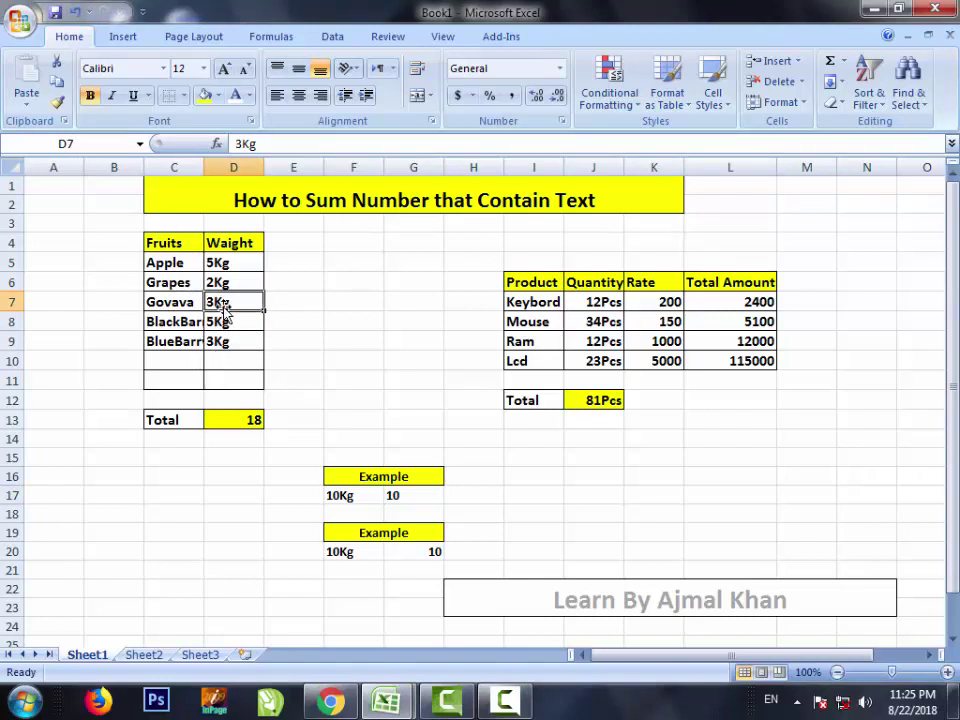
left_click(221, 263)
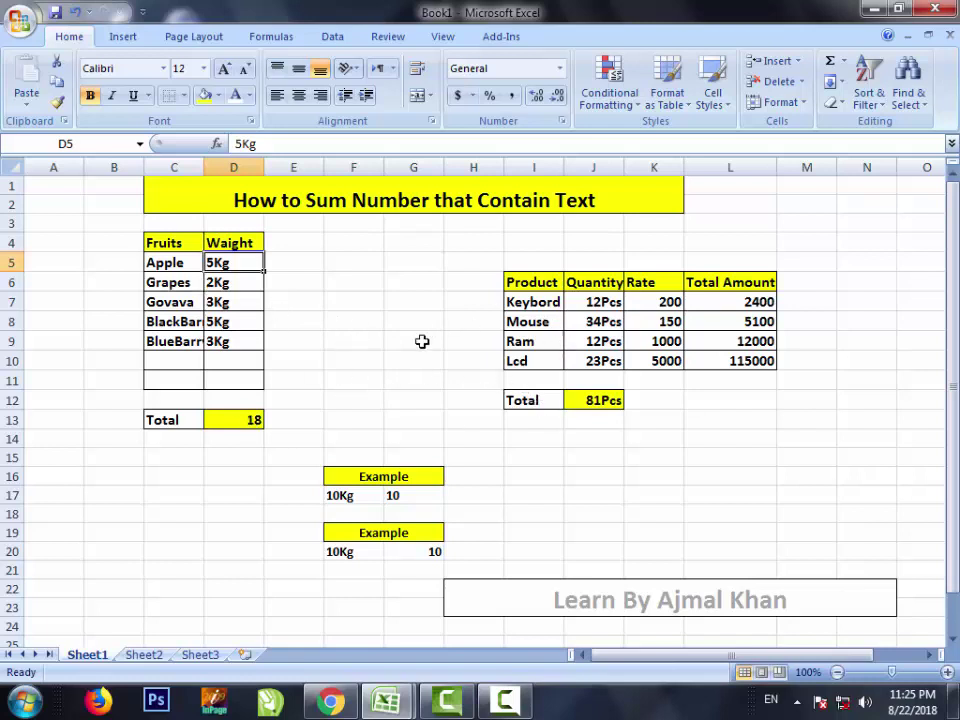
left_click(595, 321)
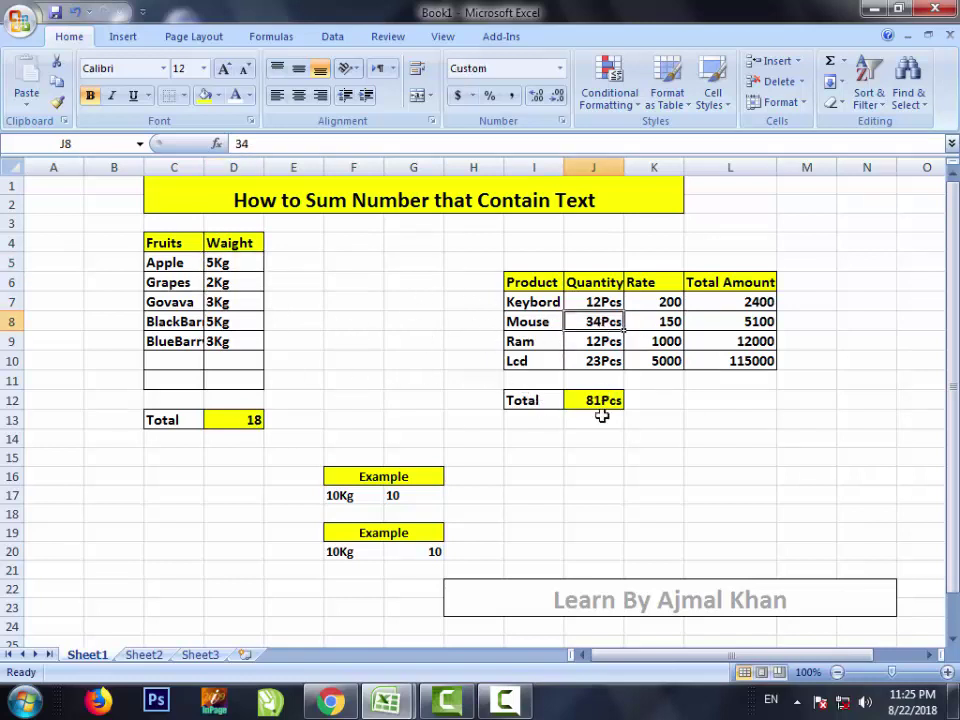
left_click(592, 400)
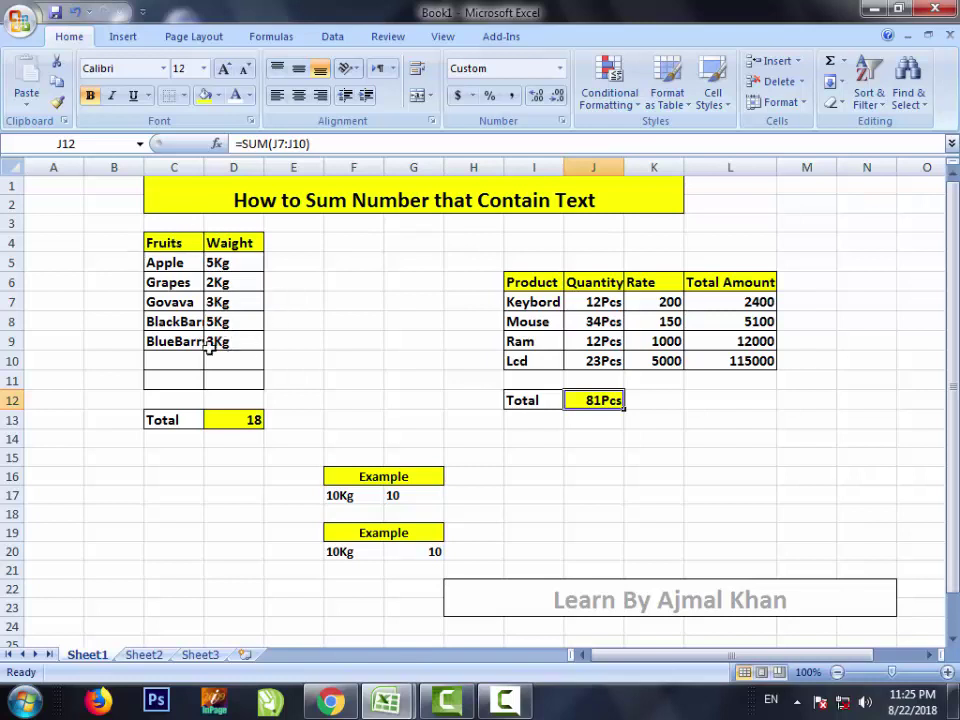
left_click(218, 283)
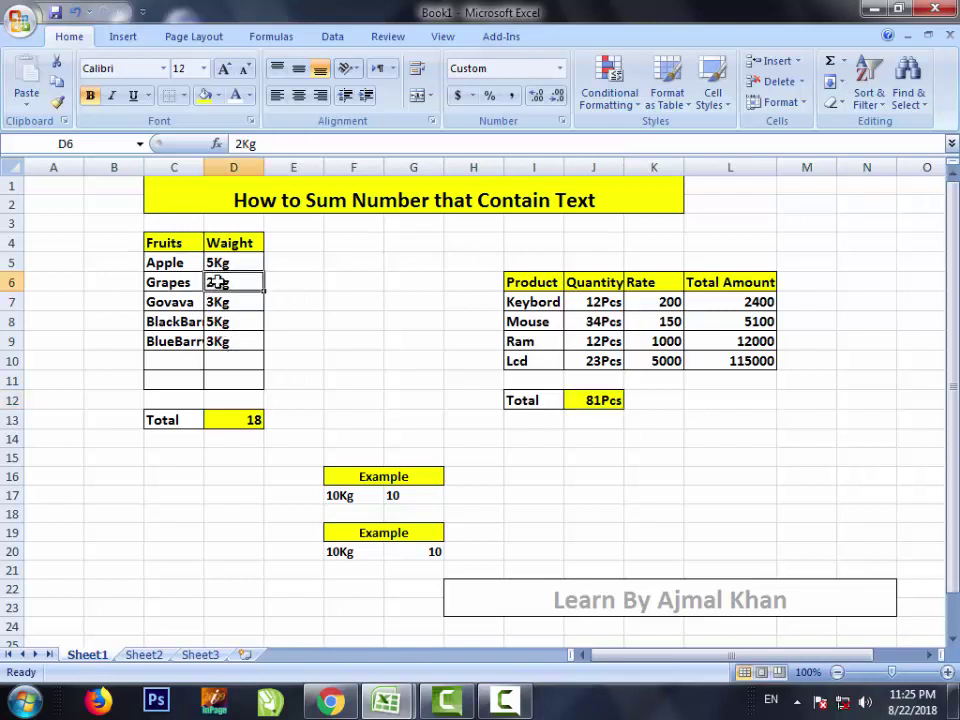
left_click(242, 334)
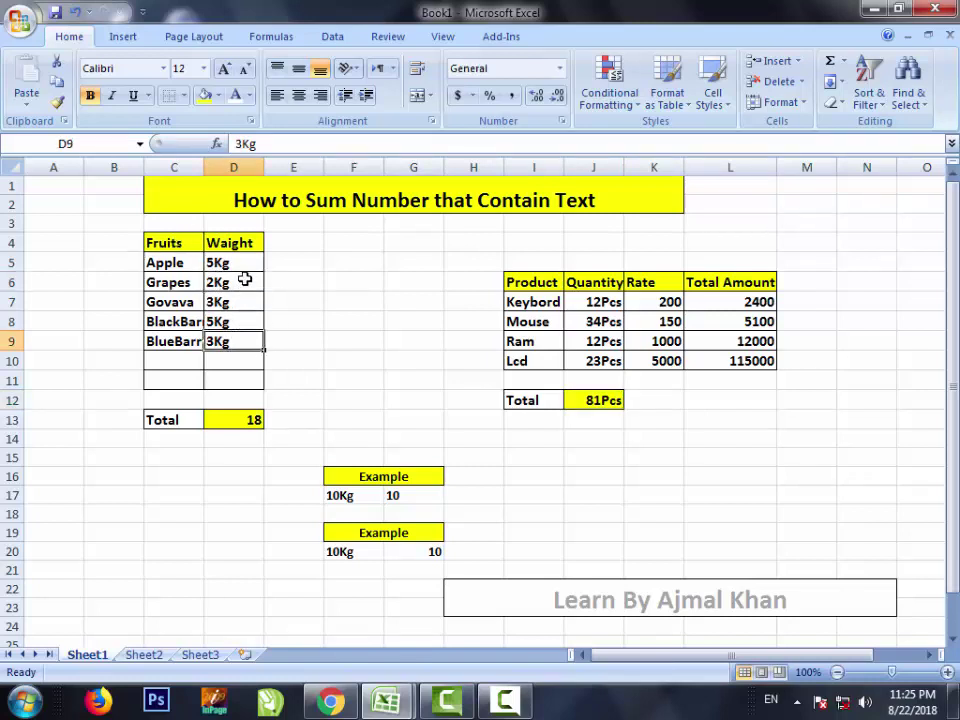
Enter =SUBSTITUTE(D5,"Kg","") in F6 so it shows 5 without the Kg text.
left_click(339, 284)
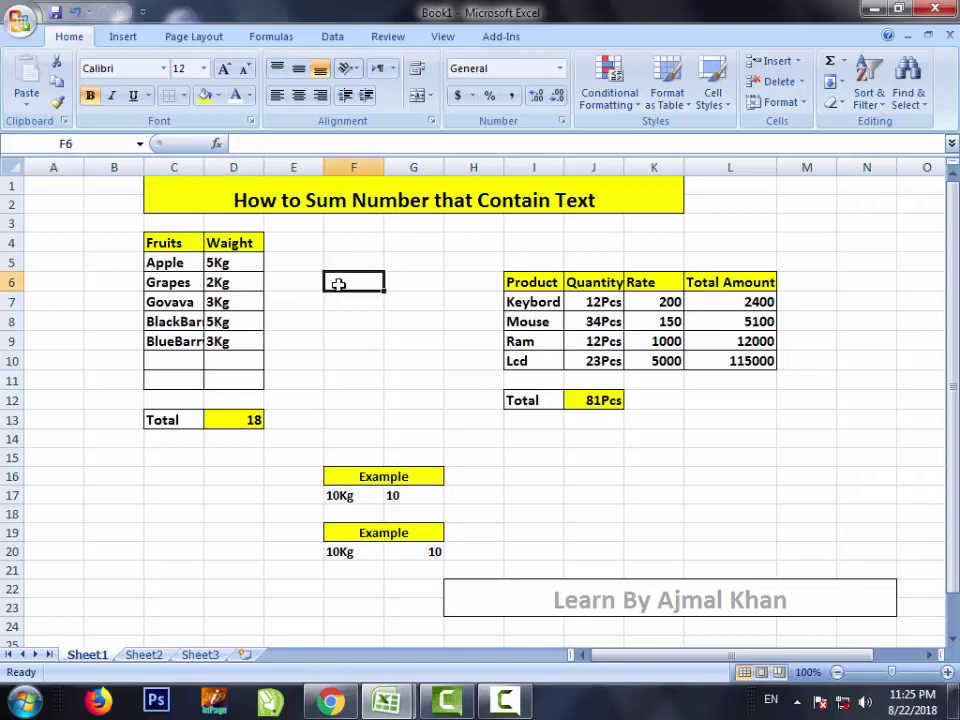
left_click(313, 282)
left_click(340, 295)
left_click(336, 284)
type("=sub")
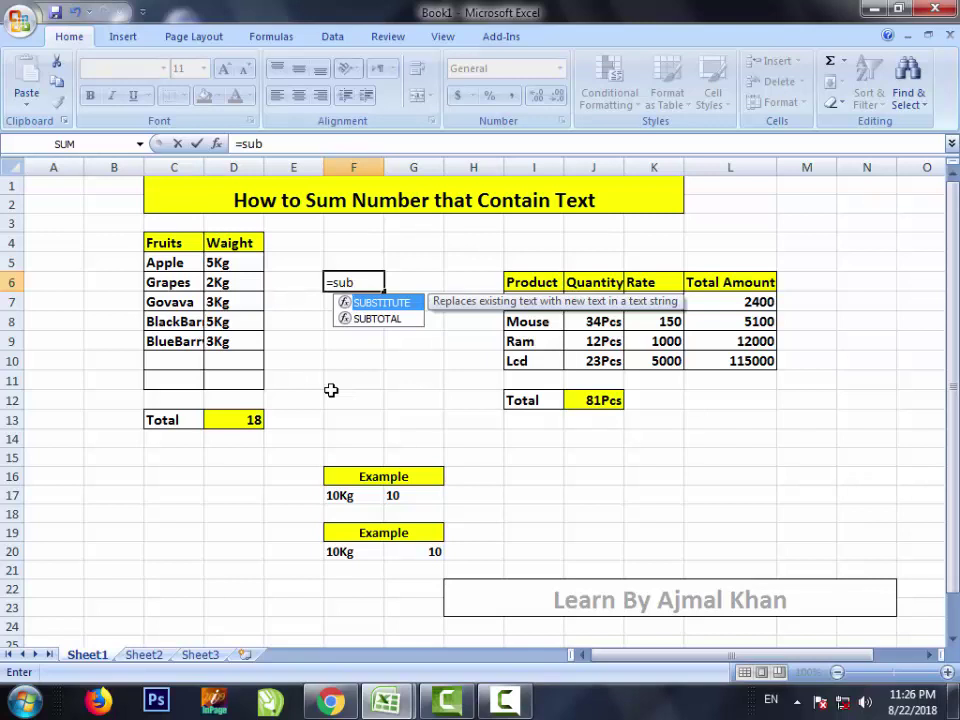
key("Tab")
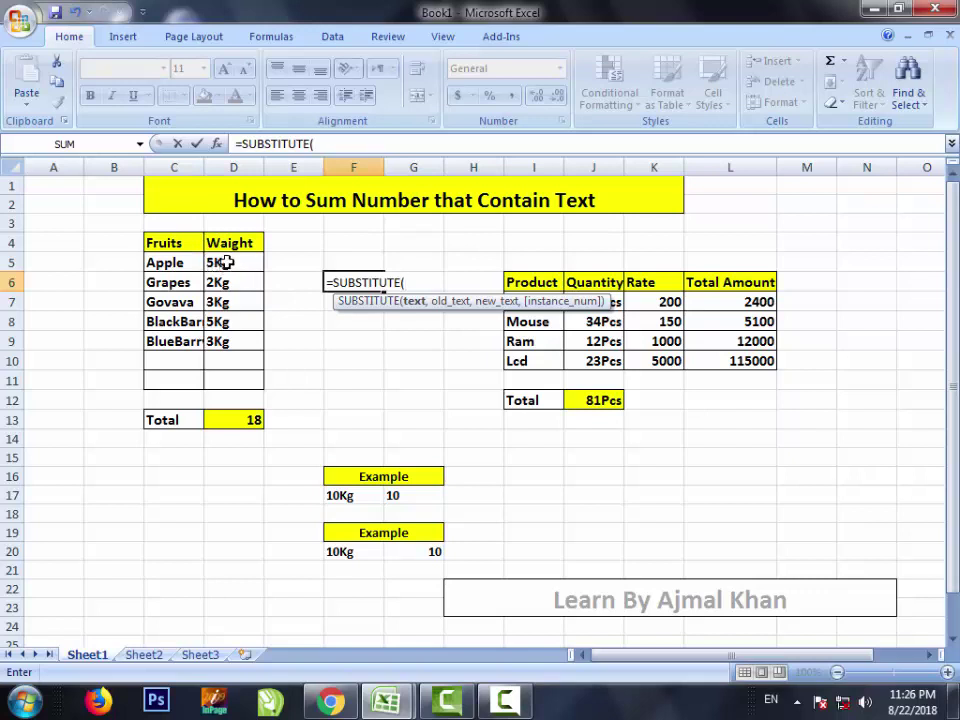
left_click(227, 262)
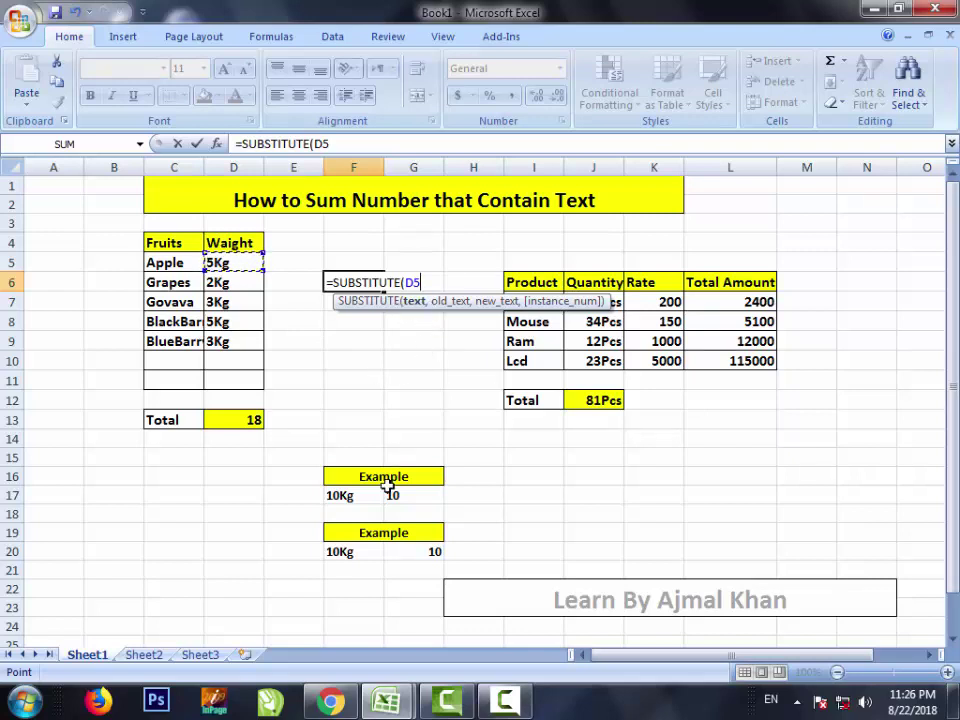
type(",")
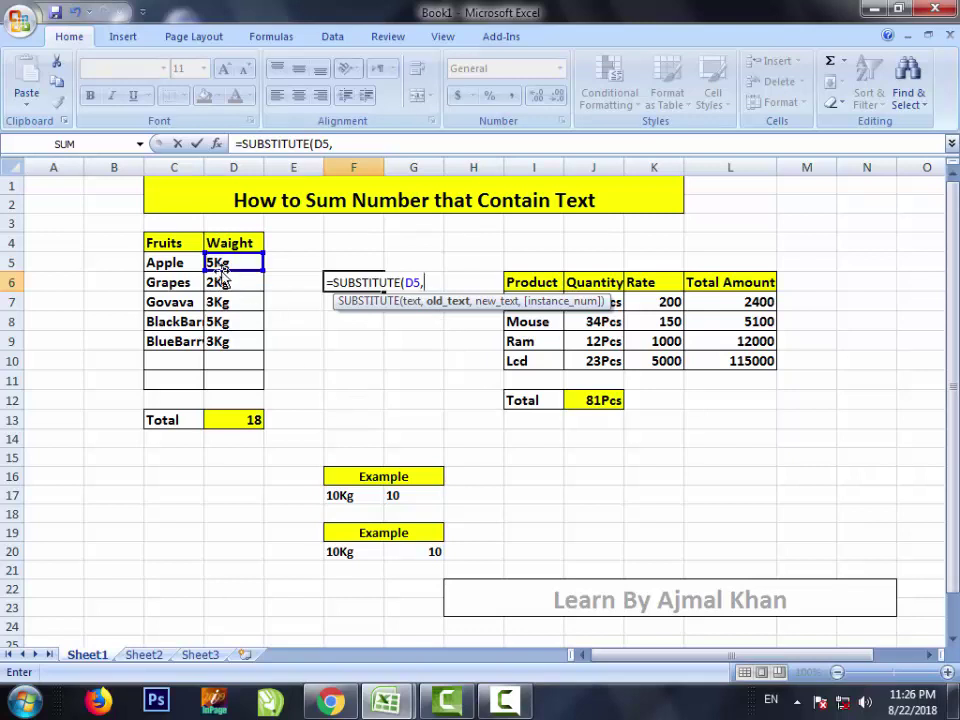
type("\"")
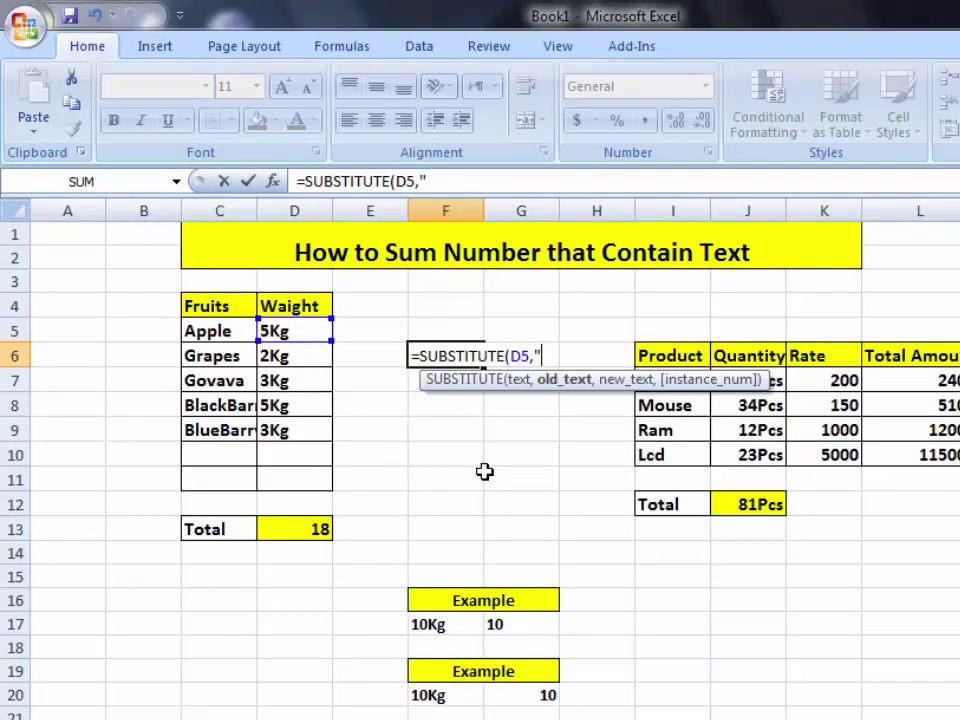
type("Kg")
type("\"")
type(",")
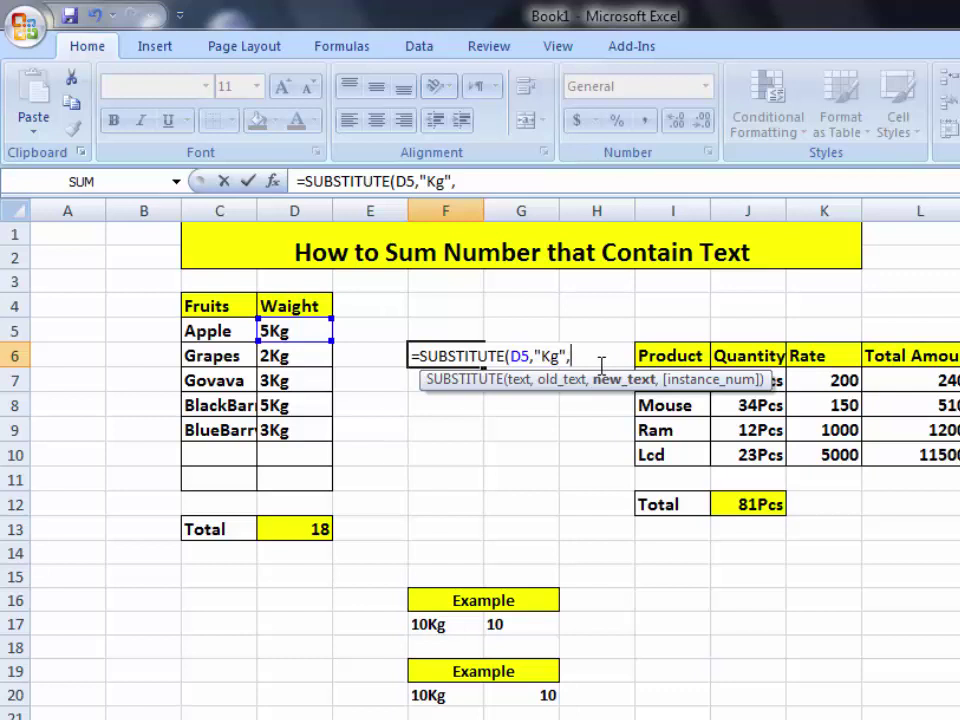
type("\"")
type(")")
key("Return")
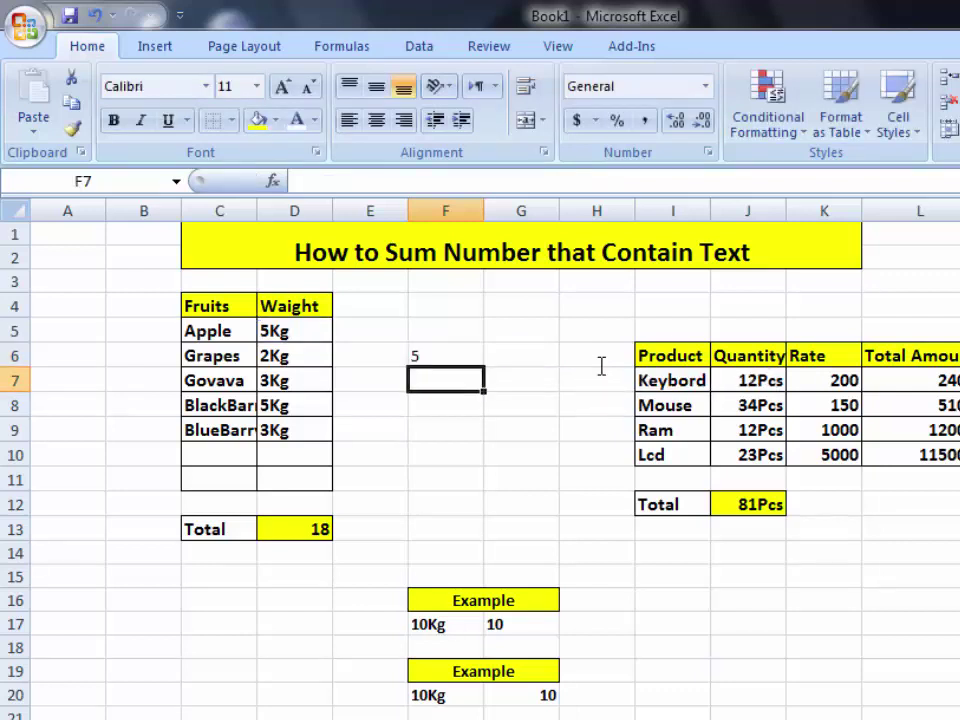
Review the original 5Kg text in D5 against the SUBSTITUTE result in F6.
left_click(283, 331)
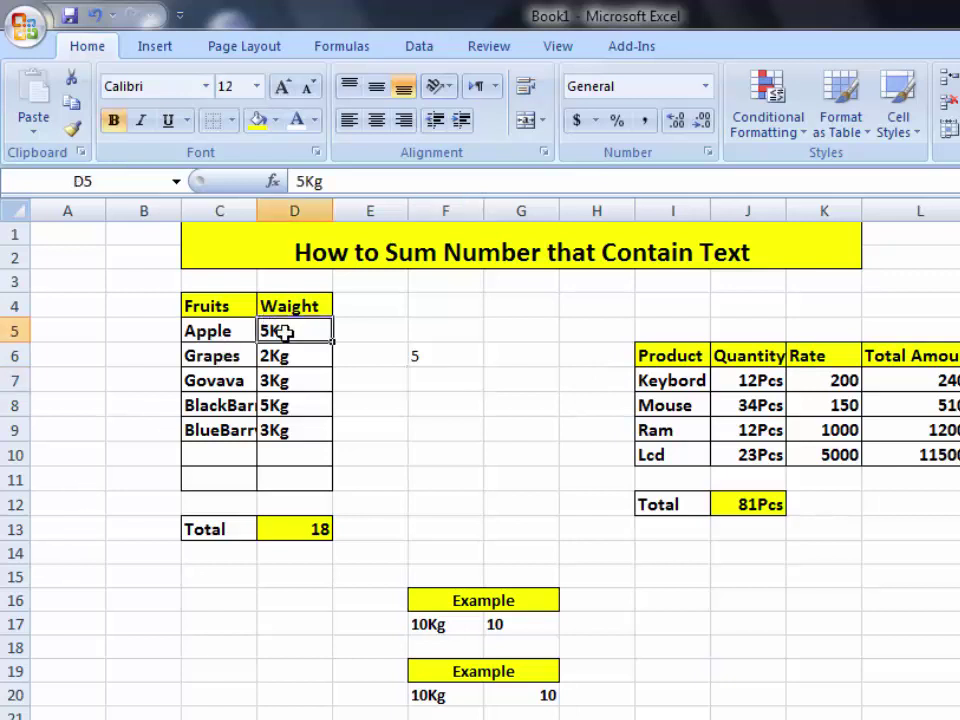
left_click(440, 358)
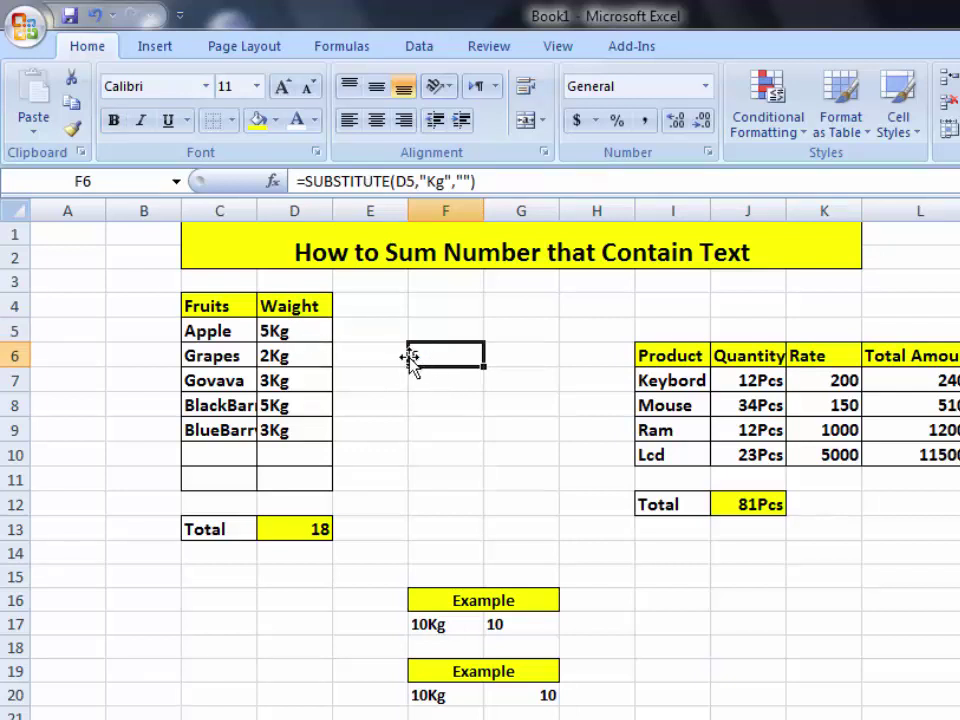
left_click(431, 378)
left_click(443, 356)
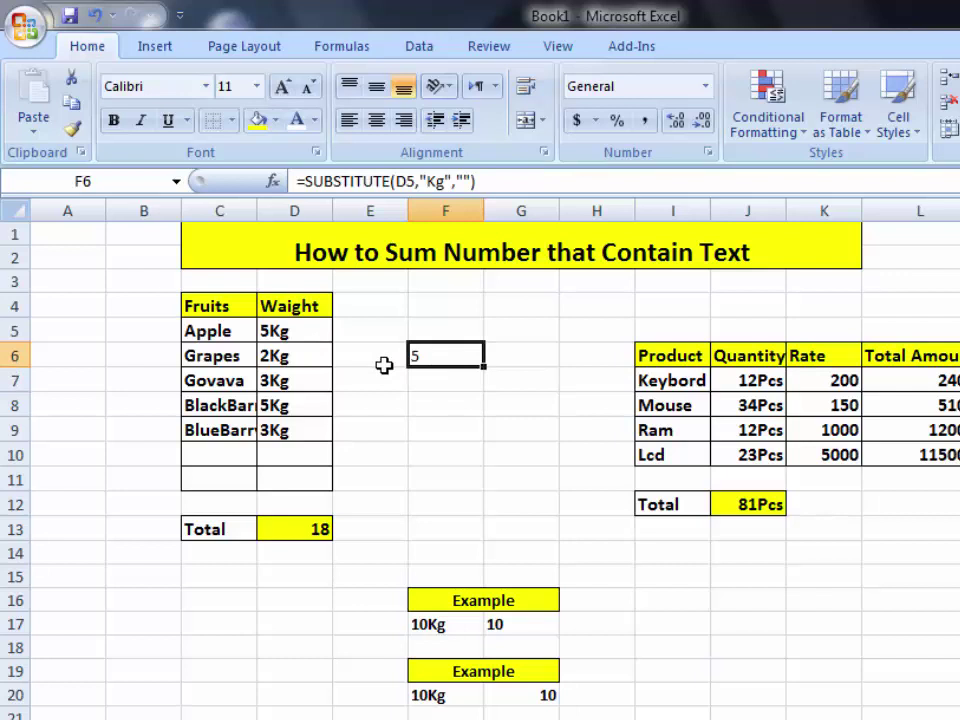
left_click(440, 402)
left_click(435, 356)
Enter the plain number 5 in G6.
left_click(515, 359)
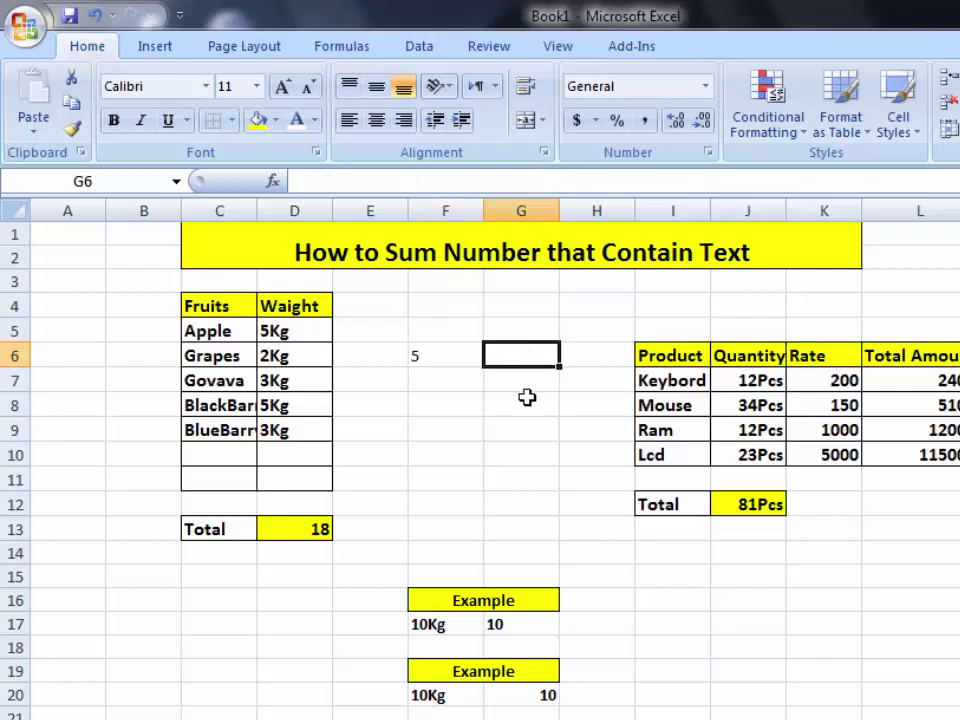
type("5")
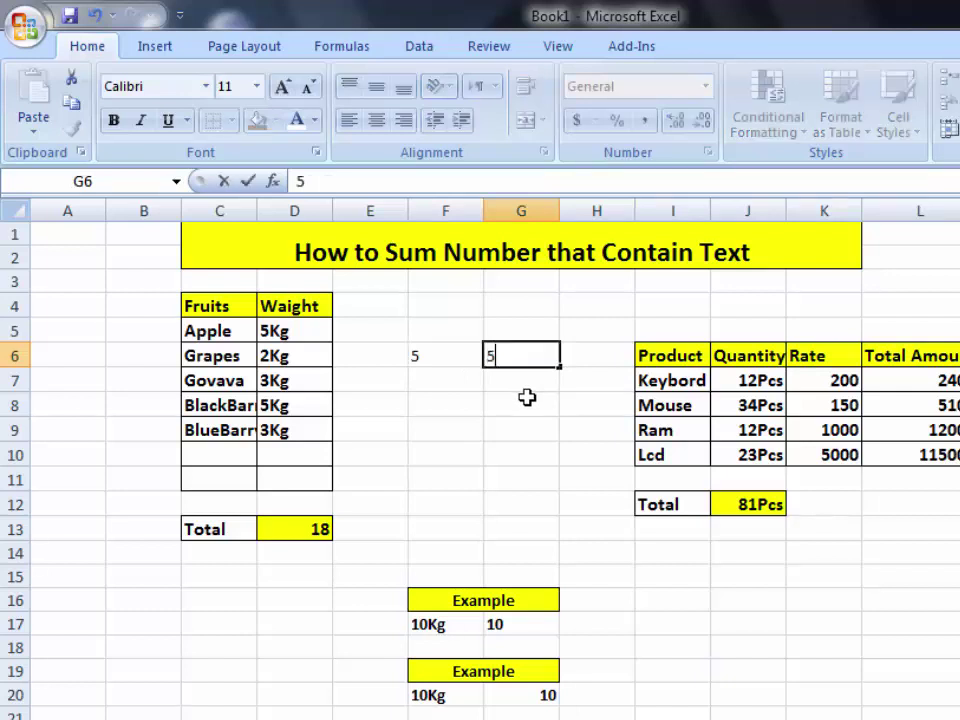
key("Return")
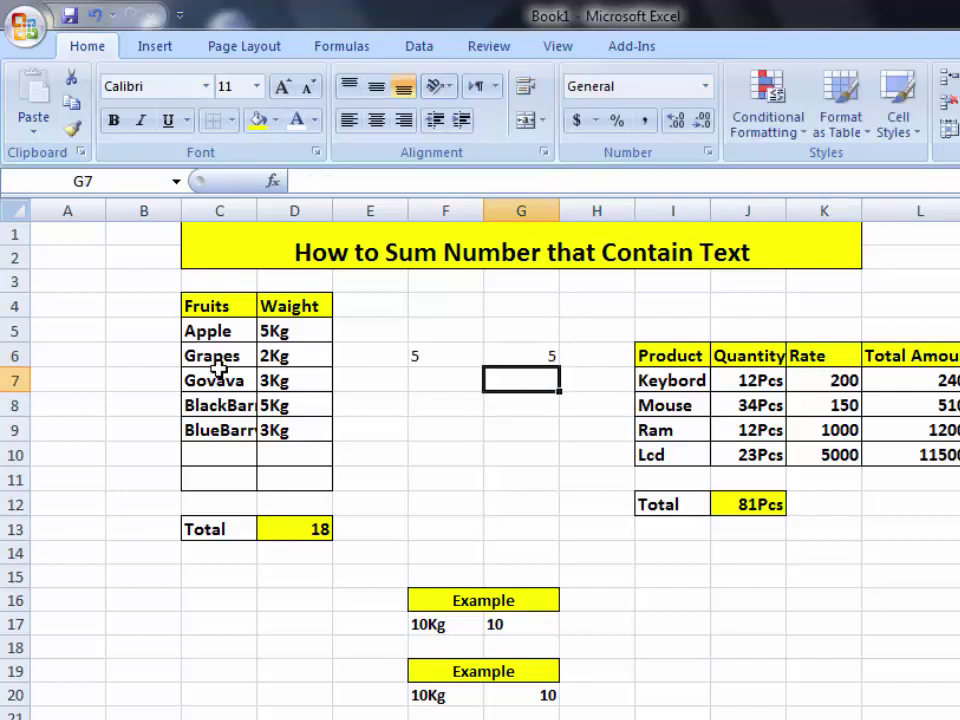
key("Return")
Compare the numeric 5 in G6 with F6's text result, then reopen F6's formula.
left_click(525, 356)
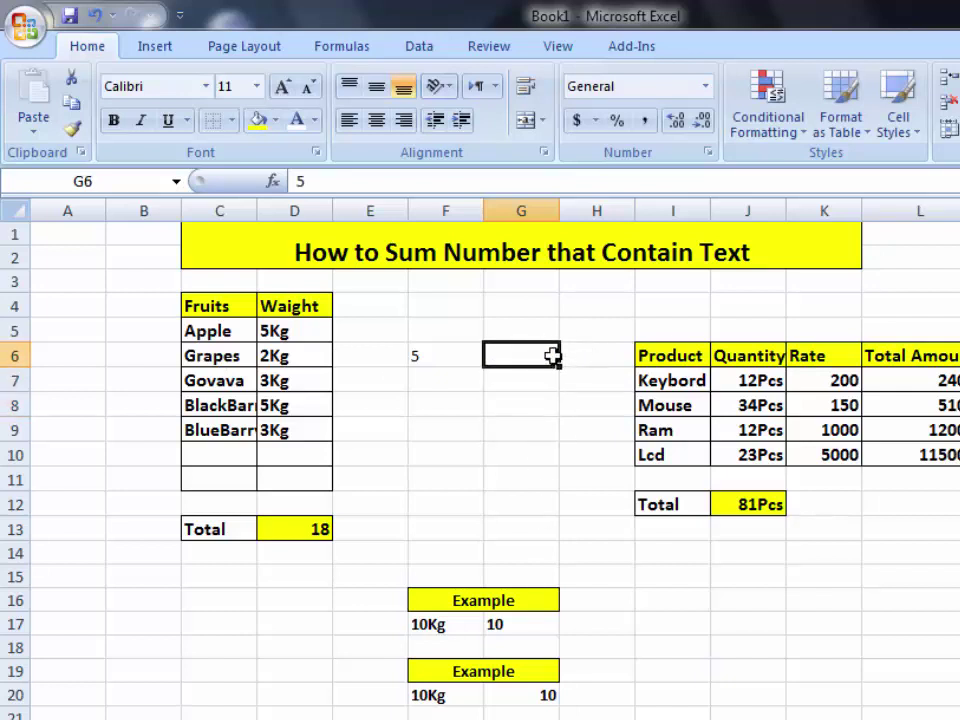
left_click(425, 357)
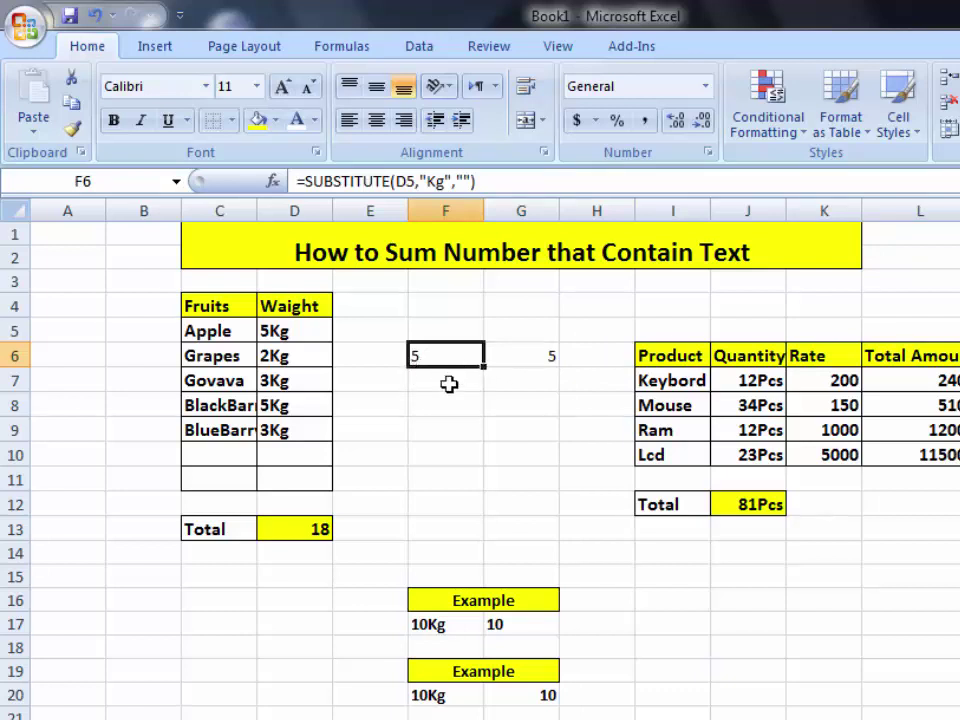
left_click(562, 357)
left_click(539, 356)
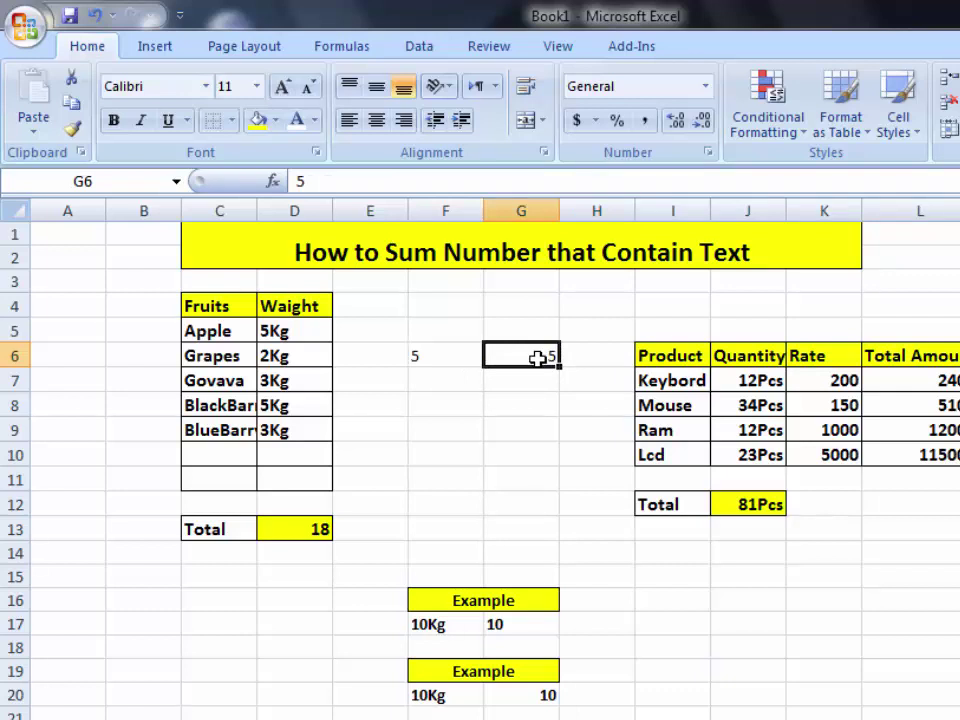
left_click(437, 361)
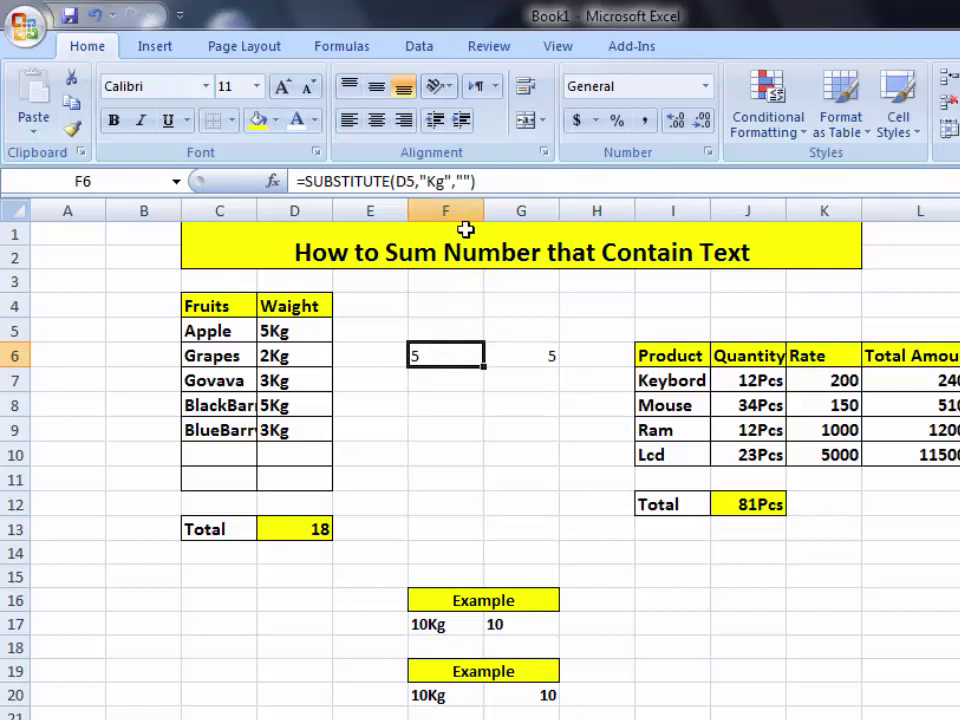
left_click(480, 182)
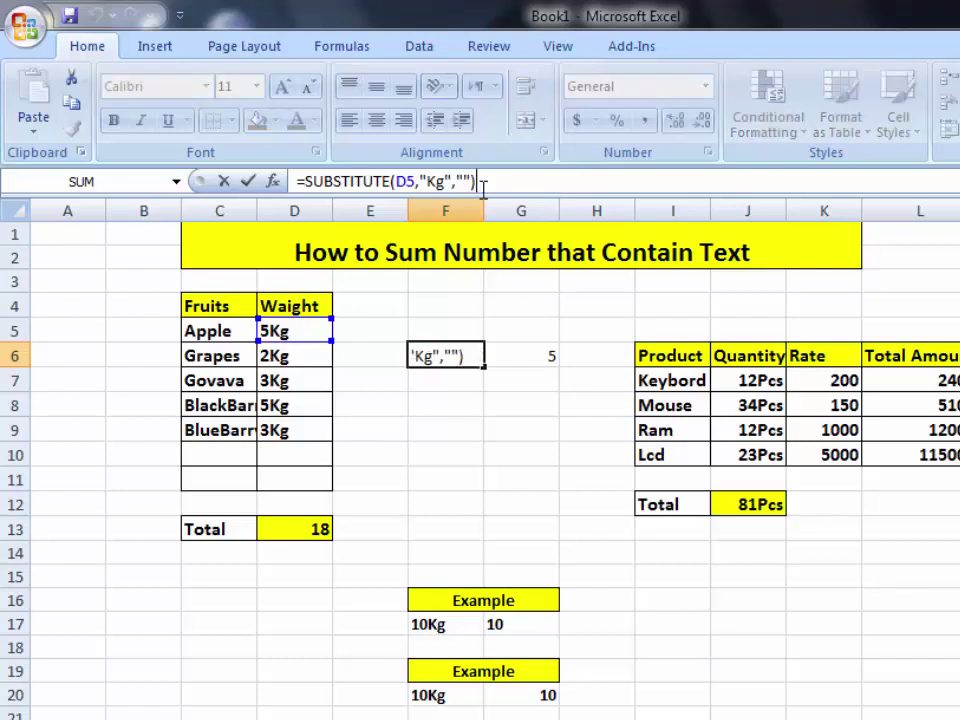
Append +0 to F6's SUBSTITUTE formula so it returns the number 5.
type("+0")
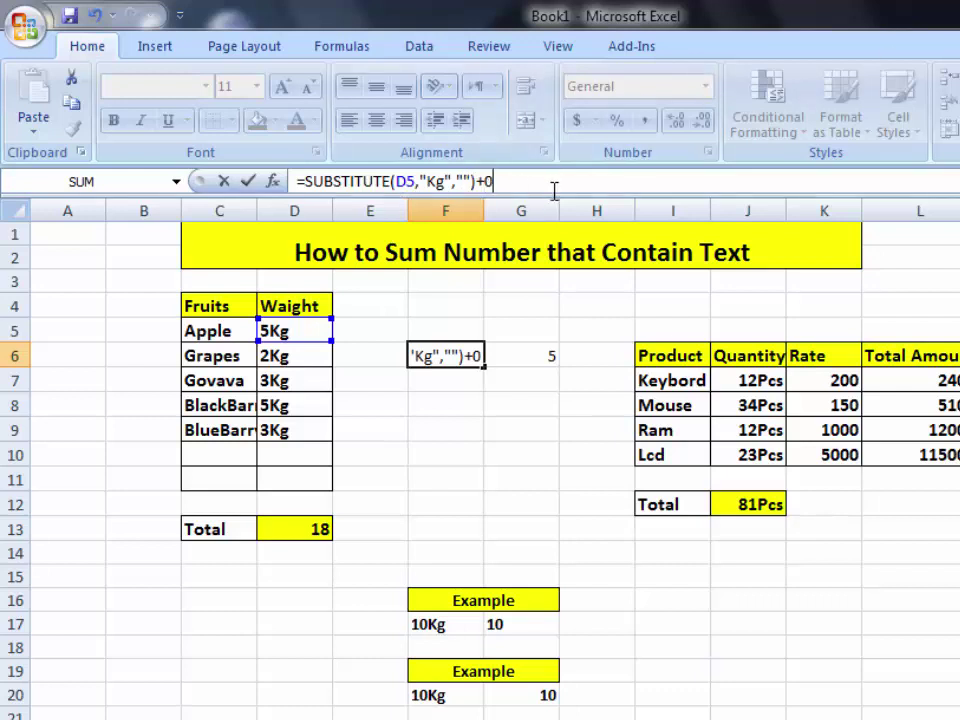
key("Return")
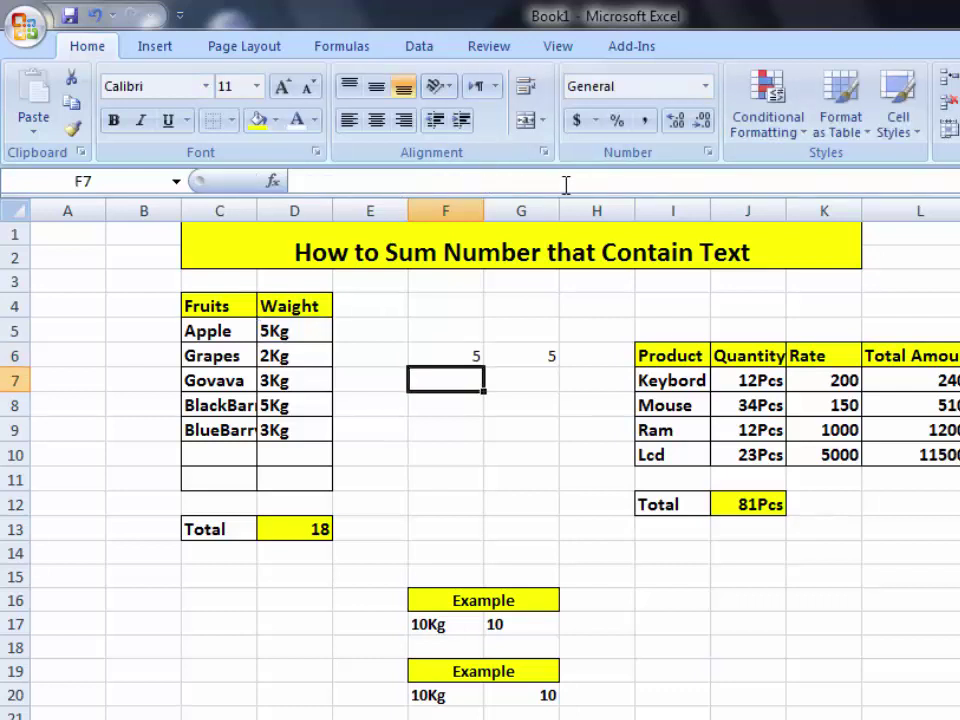
left_click(461, 358)
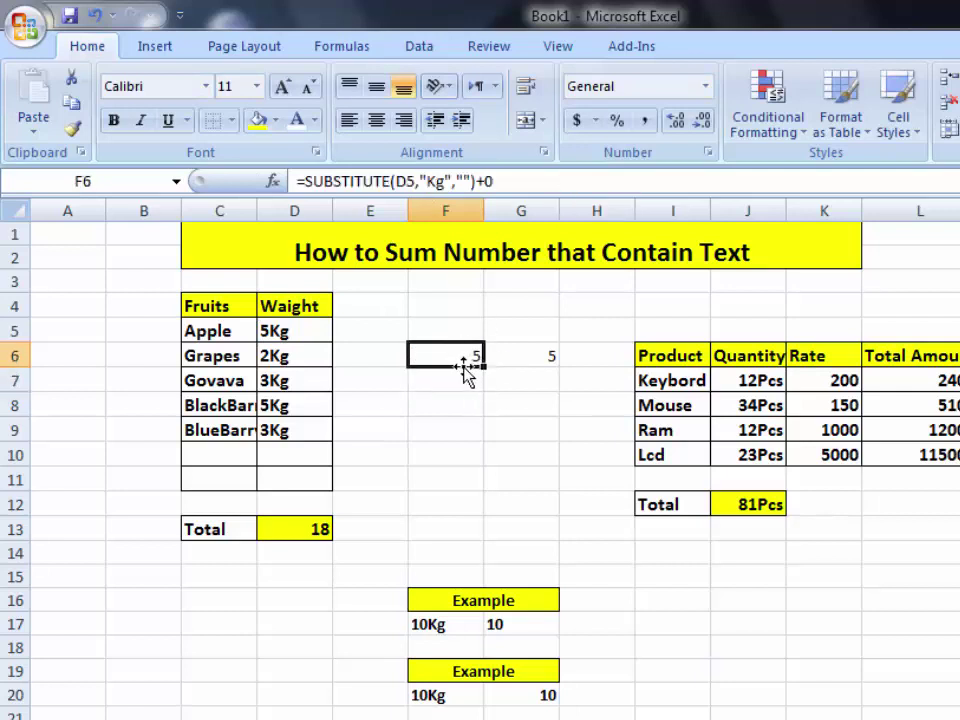
left_click(468, 441)
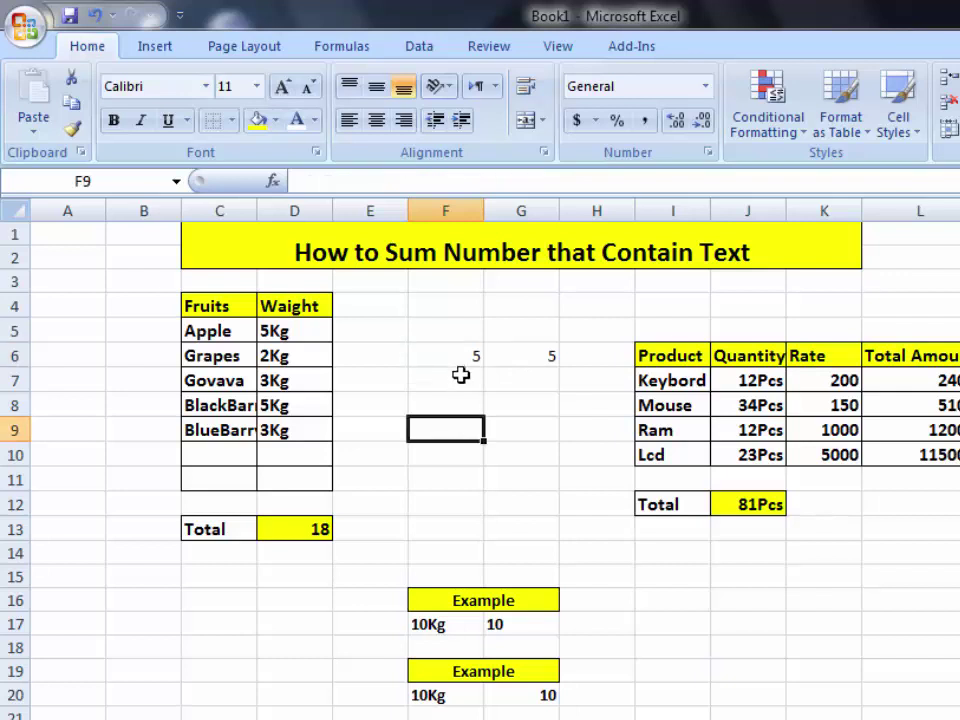
left_click(461, 358)
Compare F6's numeric result with the typed 5 in G6.
left_click(503, 362)
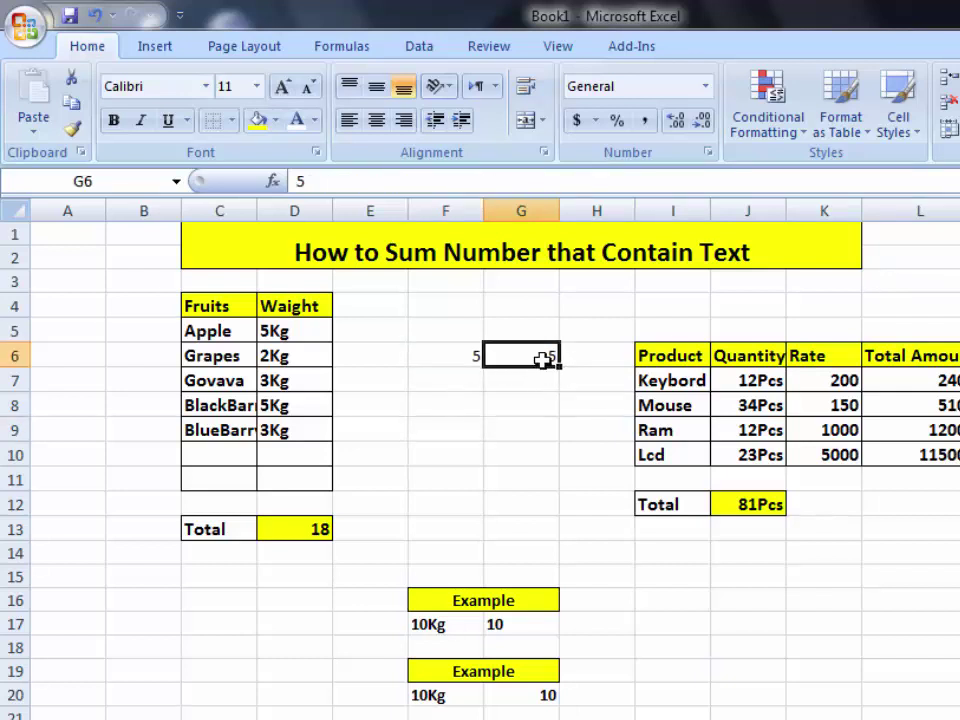
left_click(516, 378)
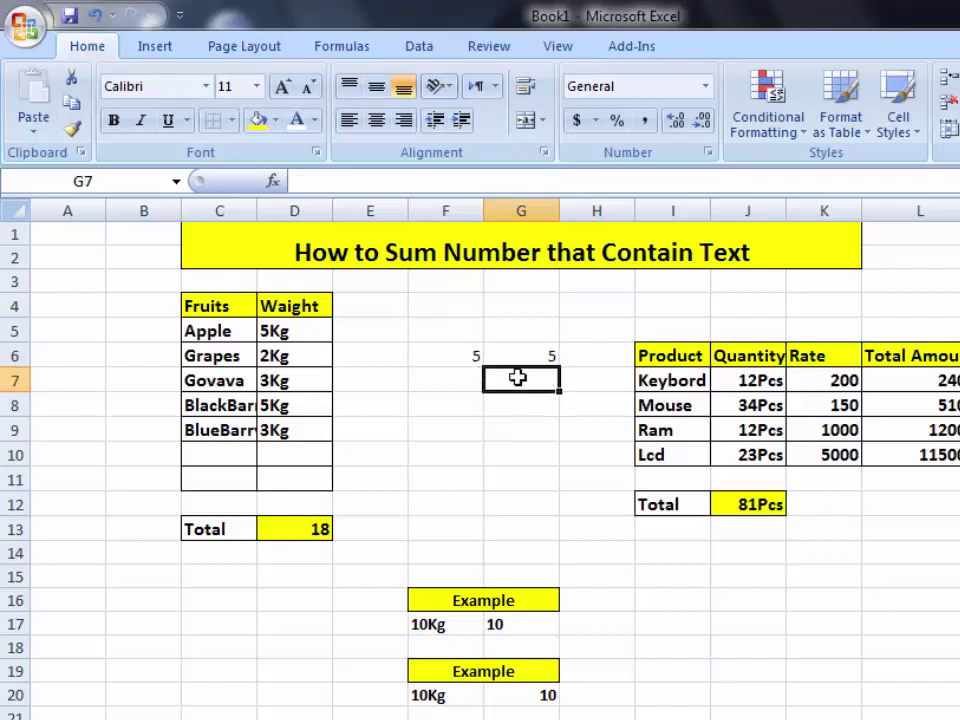
left_click(530, 356)
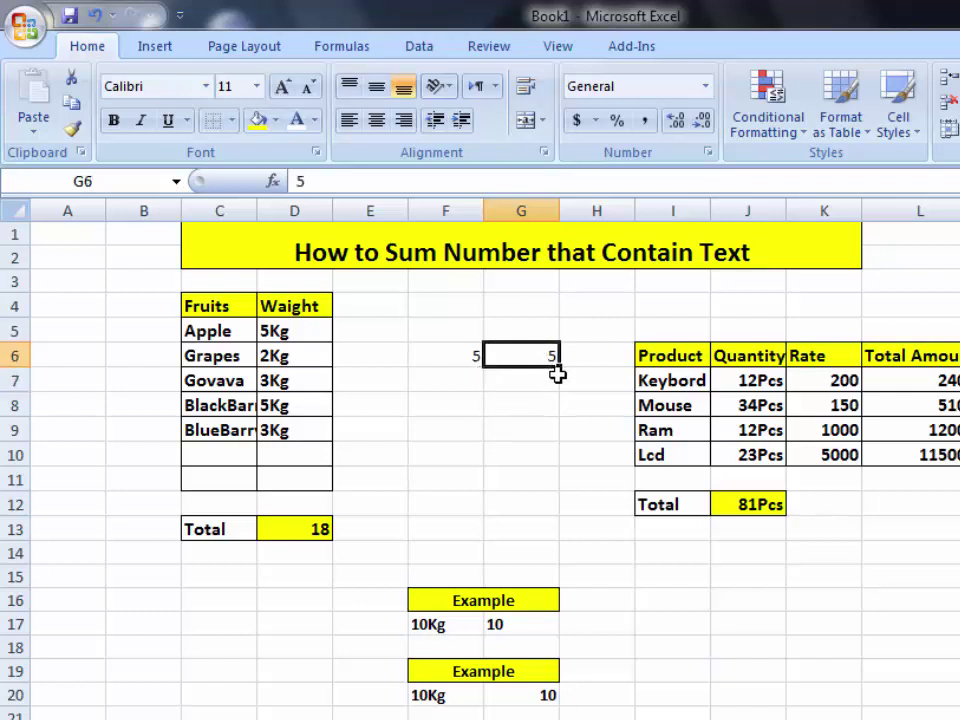
left_click(456, 360)
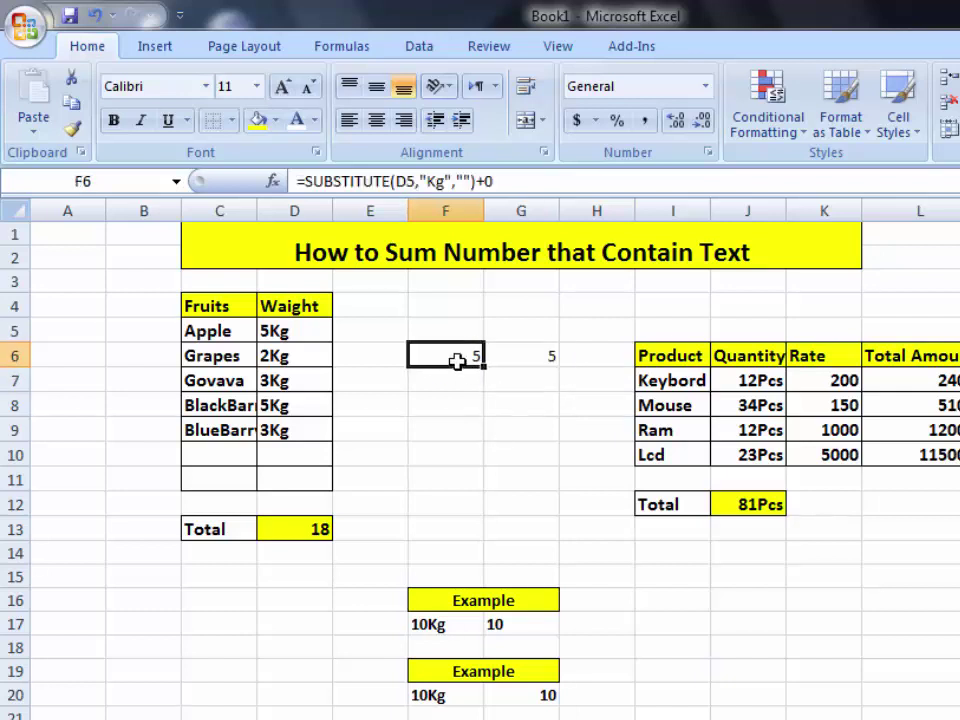
left_click(519, 379)
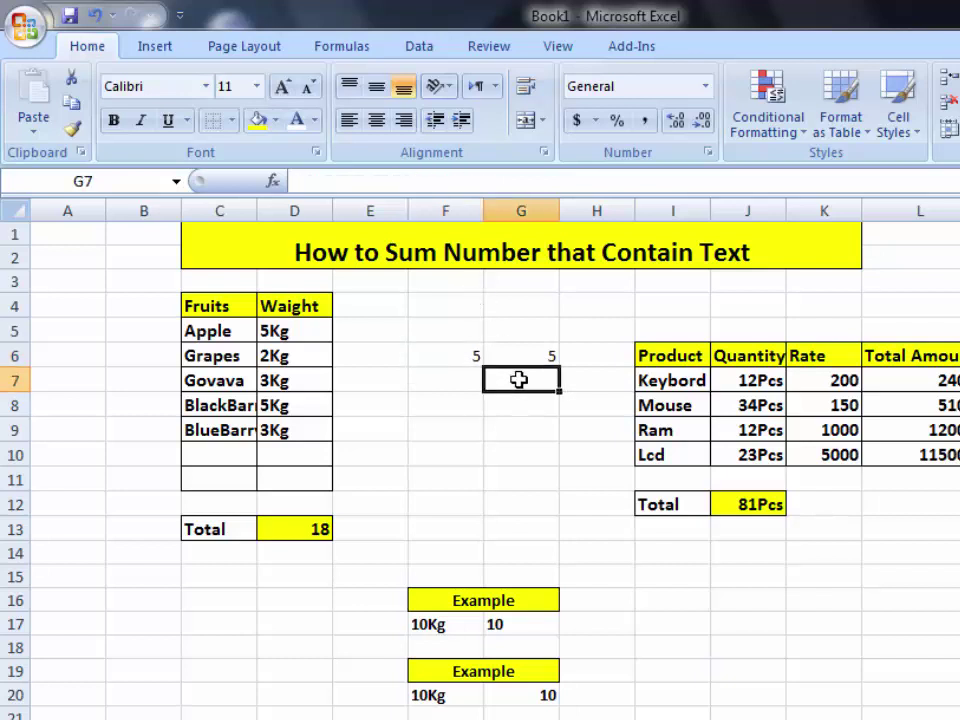
left_click(456, 358)
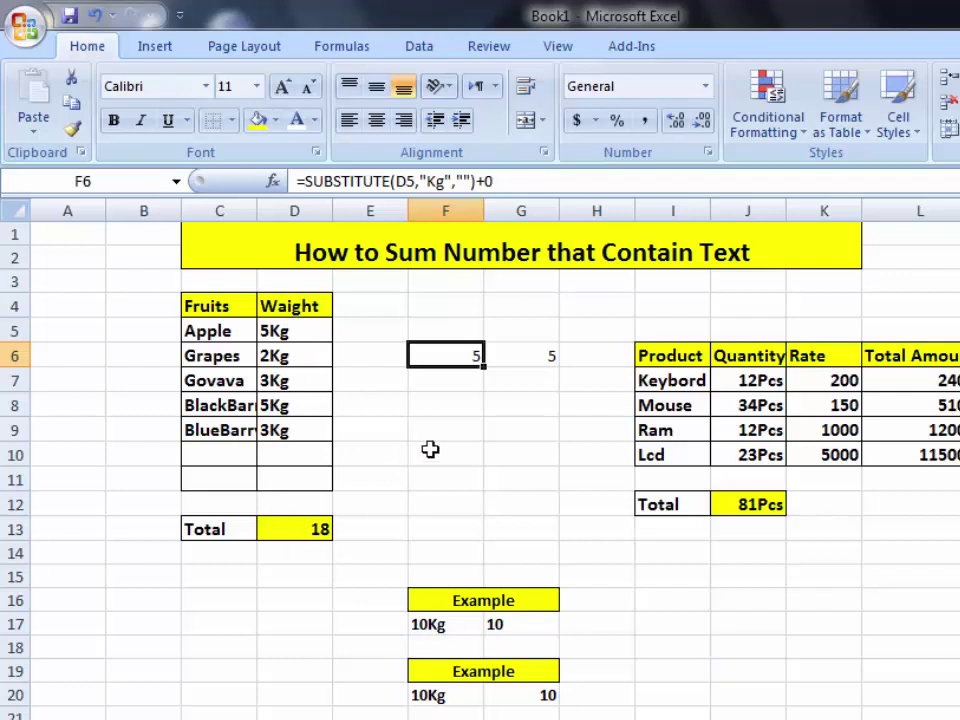
Clear the test values in F6:G6 and the old weight total in D13.
left_click(446, 398)
left_click(445, 352)
left_click_drag(445, 352, 527, 352)
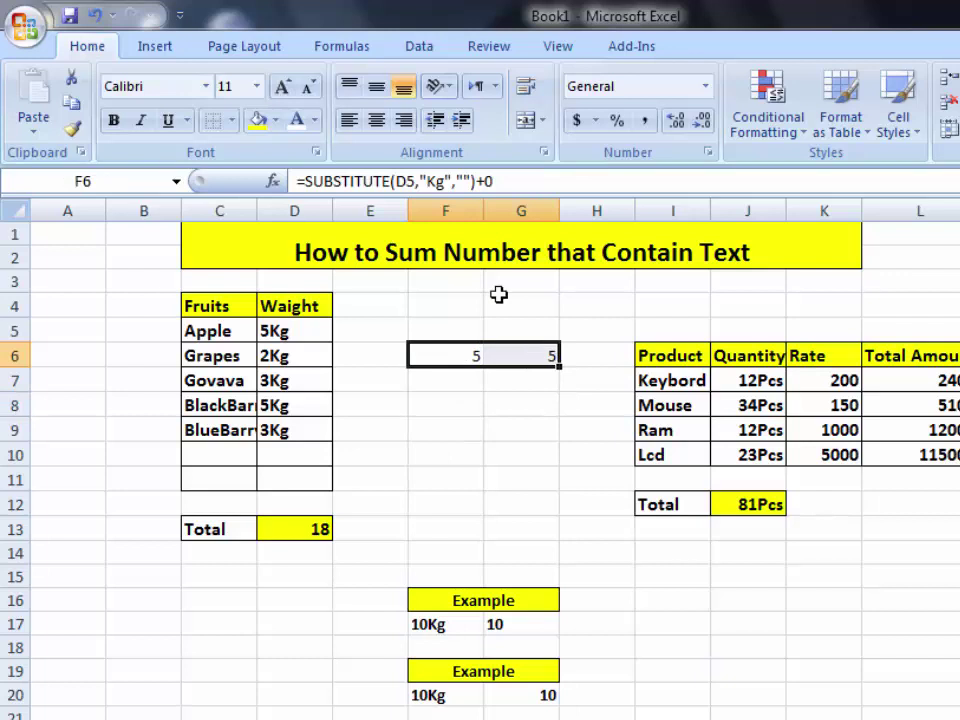
key("Delete")
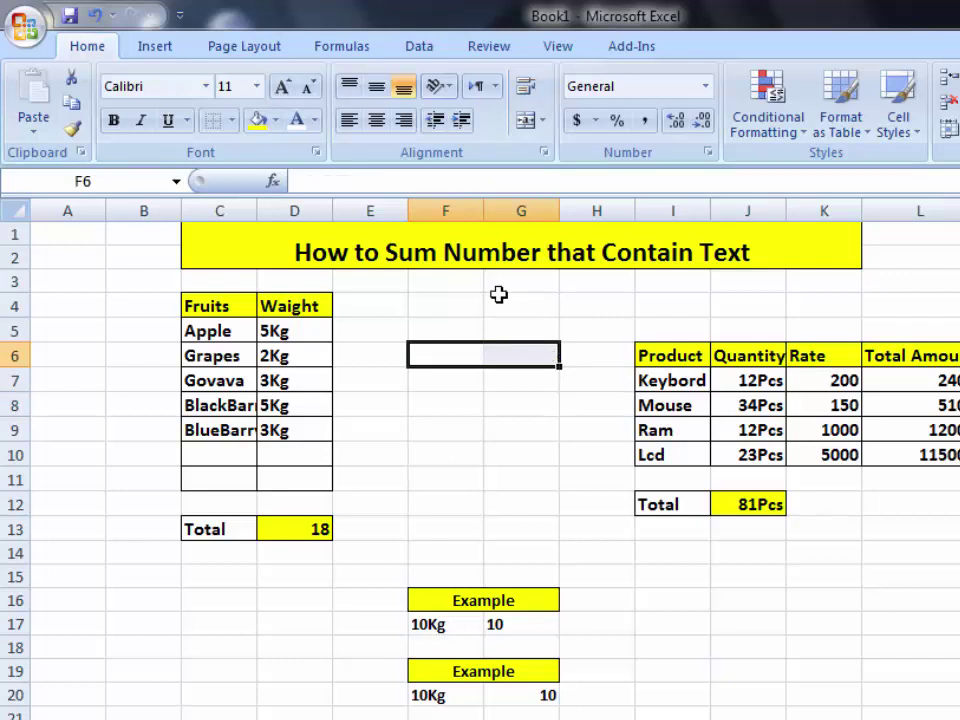
left_click(317, 529)
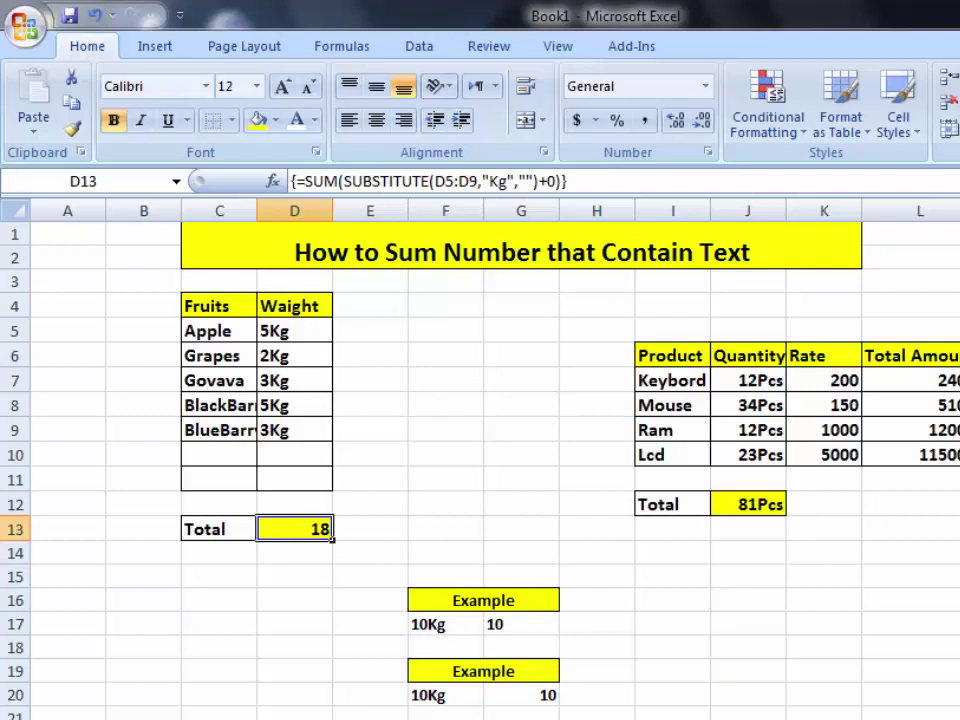
key("F2")
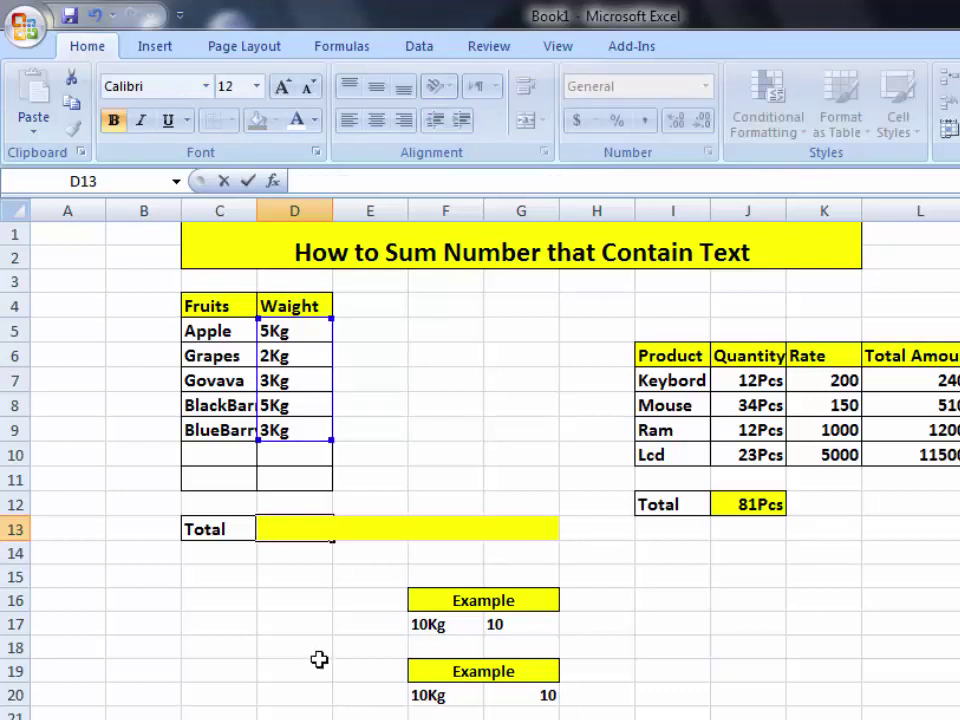
left_click(310, 648)
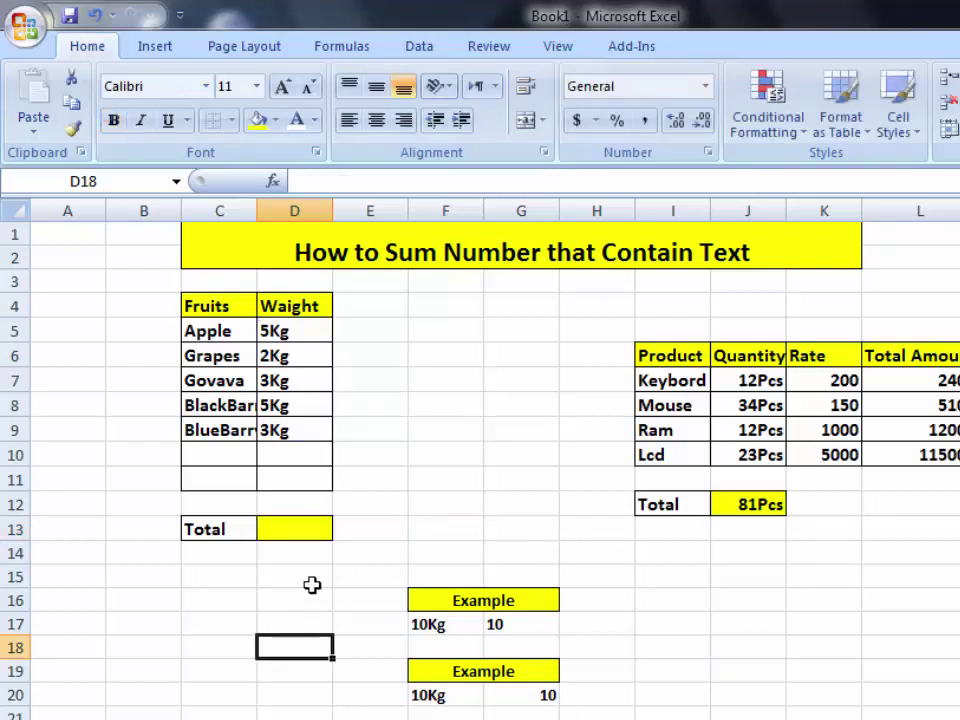
left_click(279, 528)
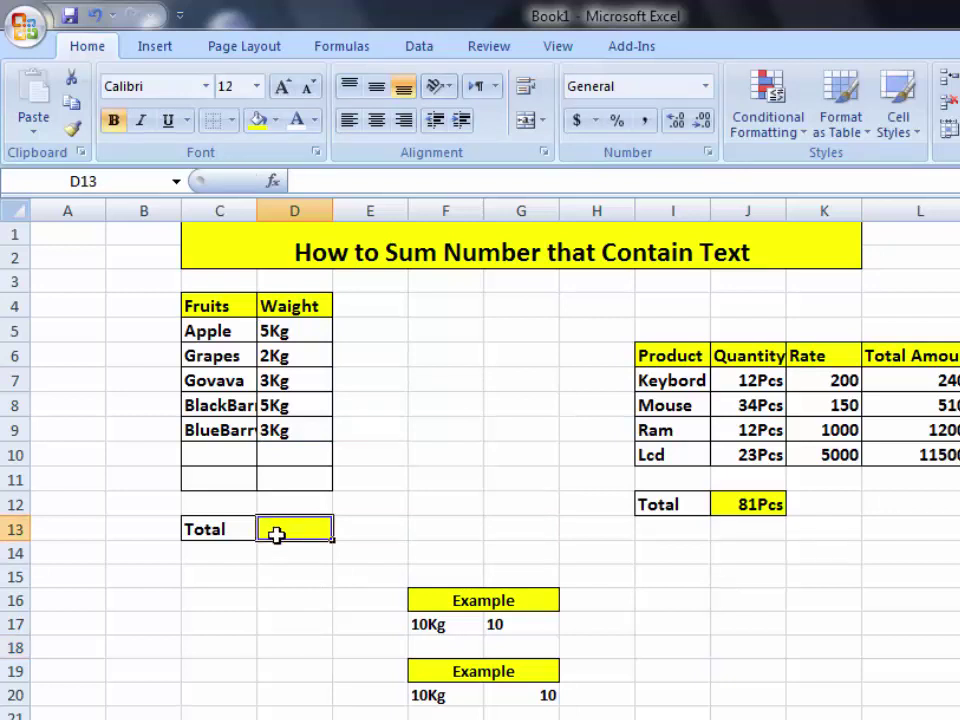
Enter =SUBSTITUTE(D5:D9,"Kg","")+0 in D13, which returns #VALUE!
type("=")
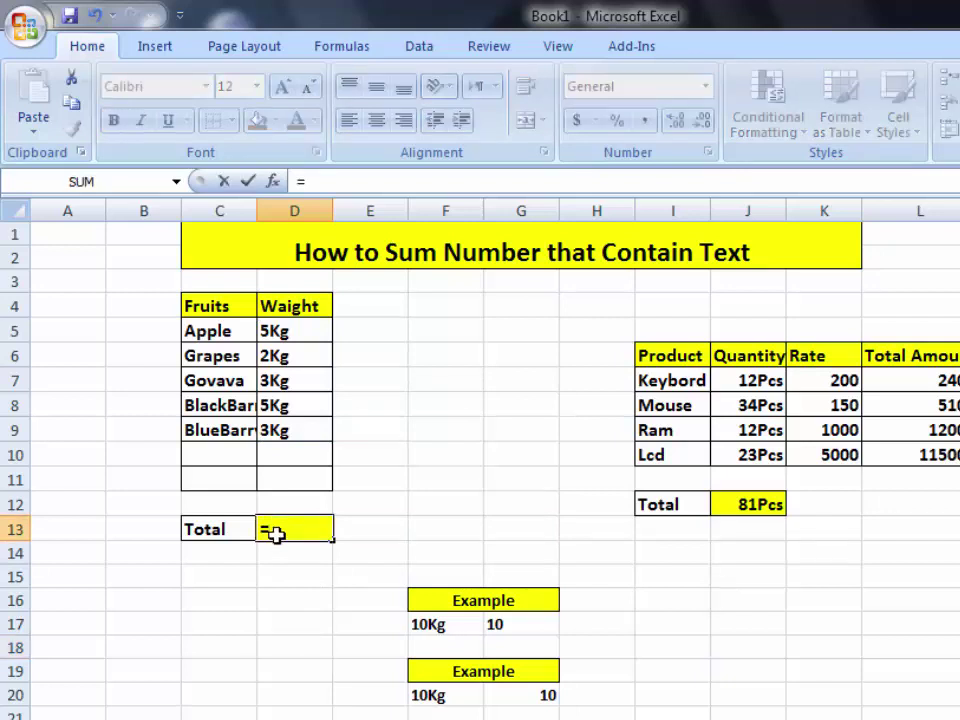
type("sub")
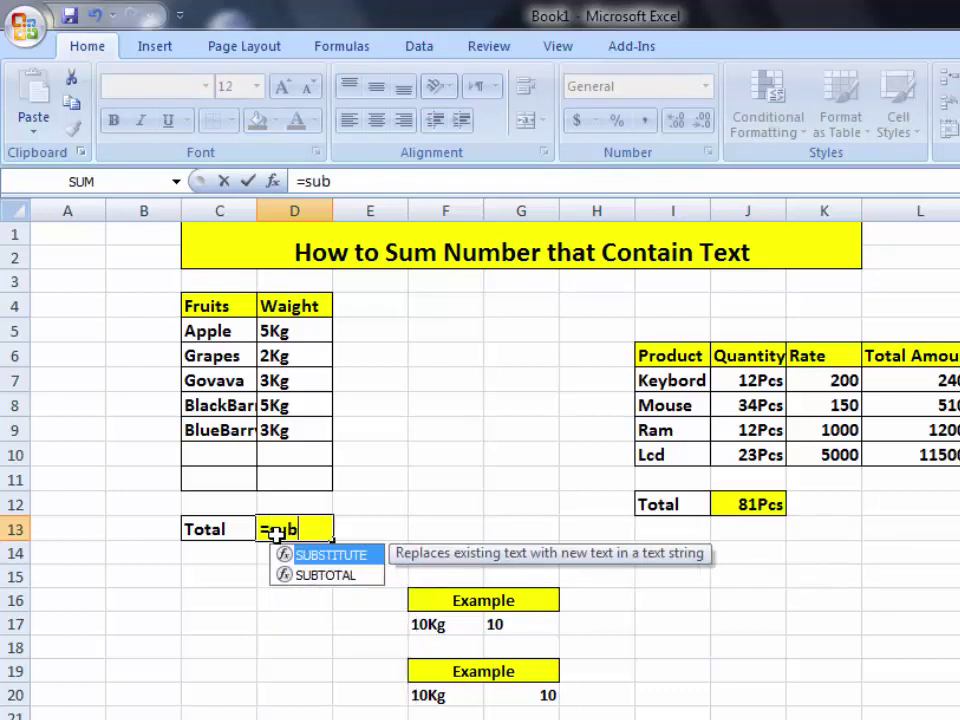
key("Tab")
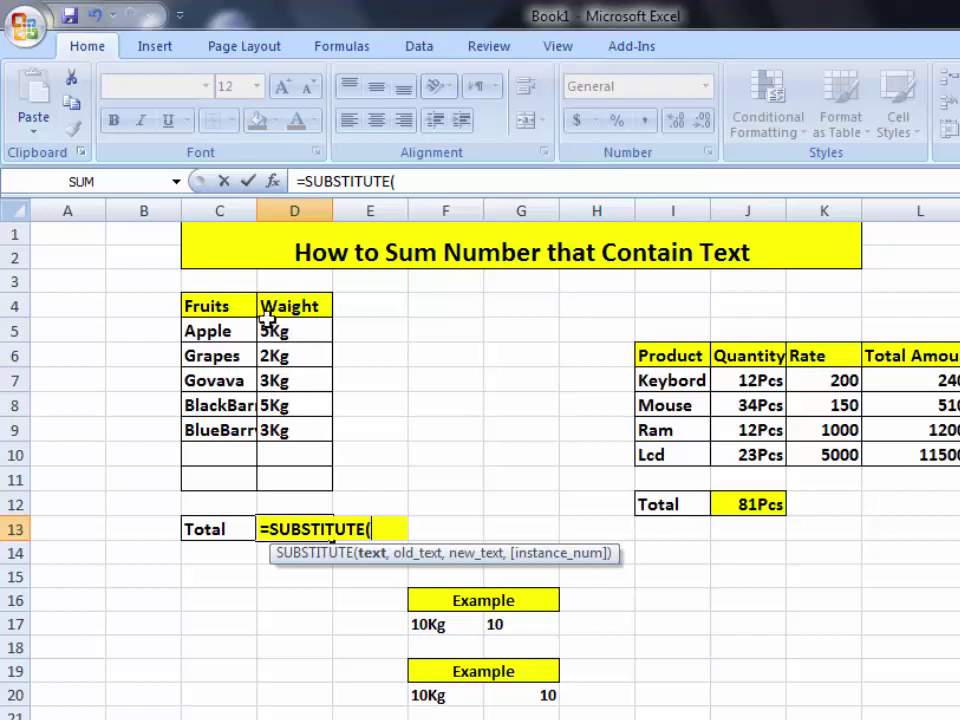
left_click_drag(275, 331, 290, 432)
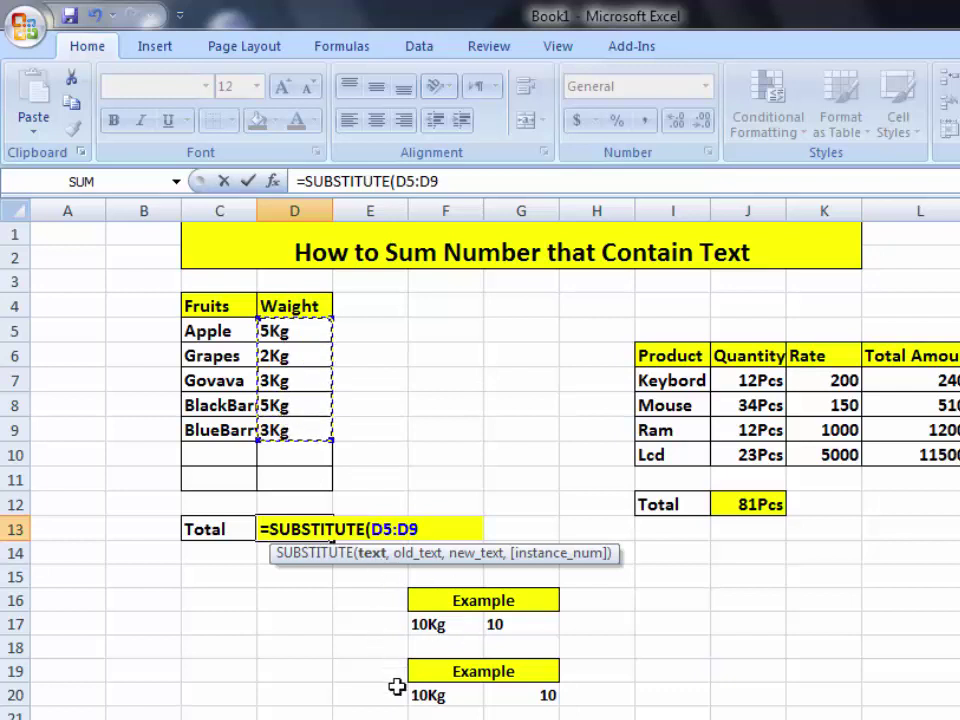
type(",")
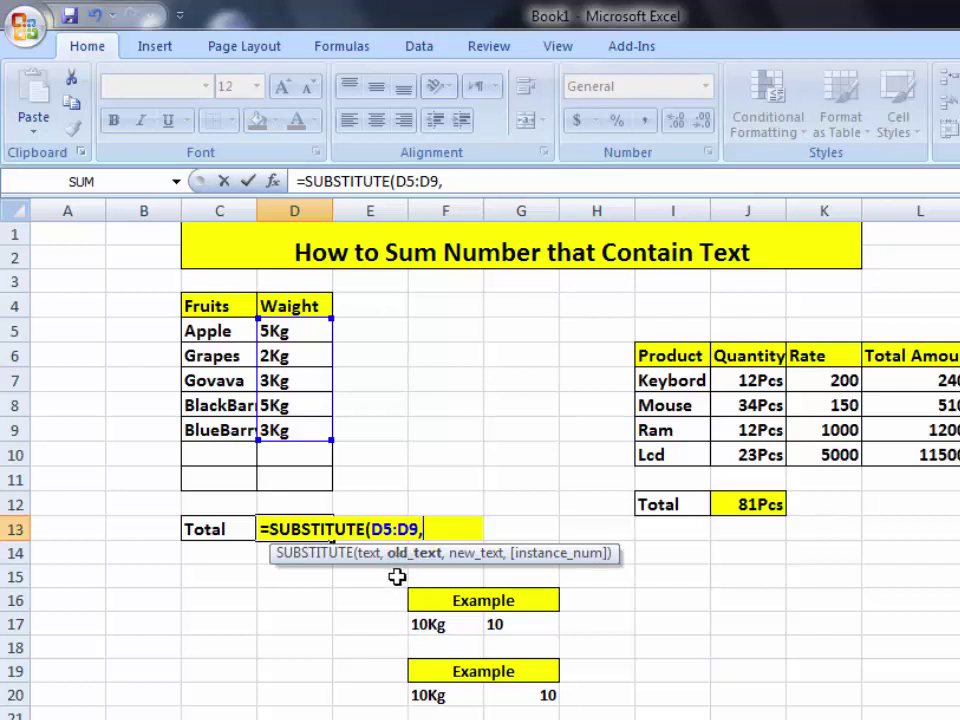
type("\"K")
type("g")
type("\"")
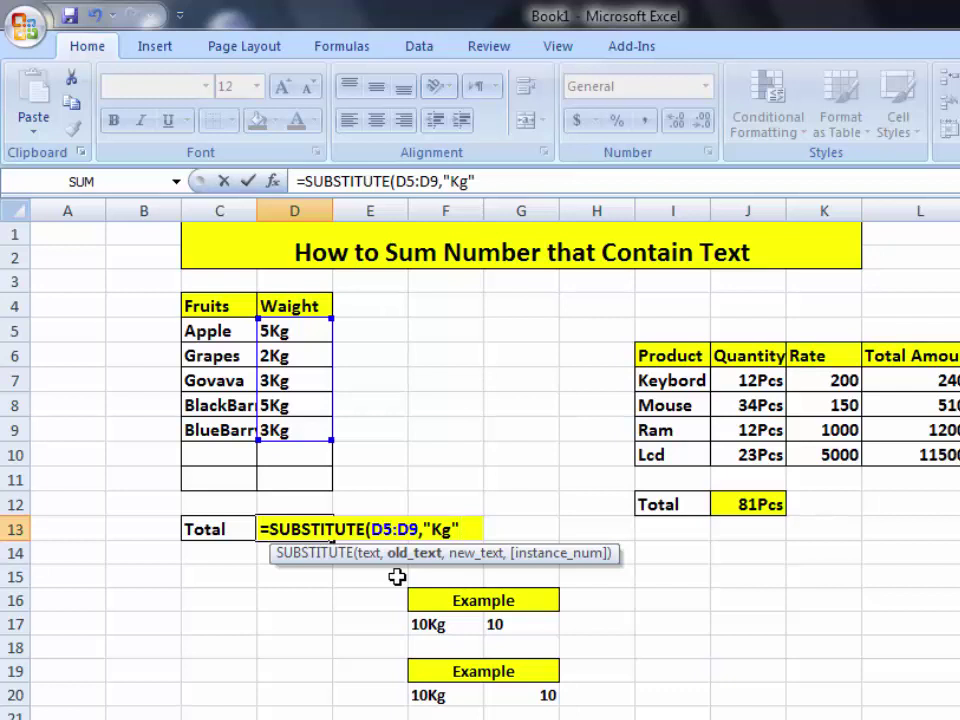
type(",")
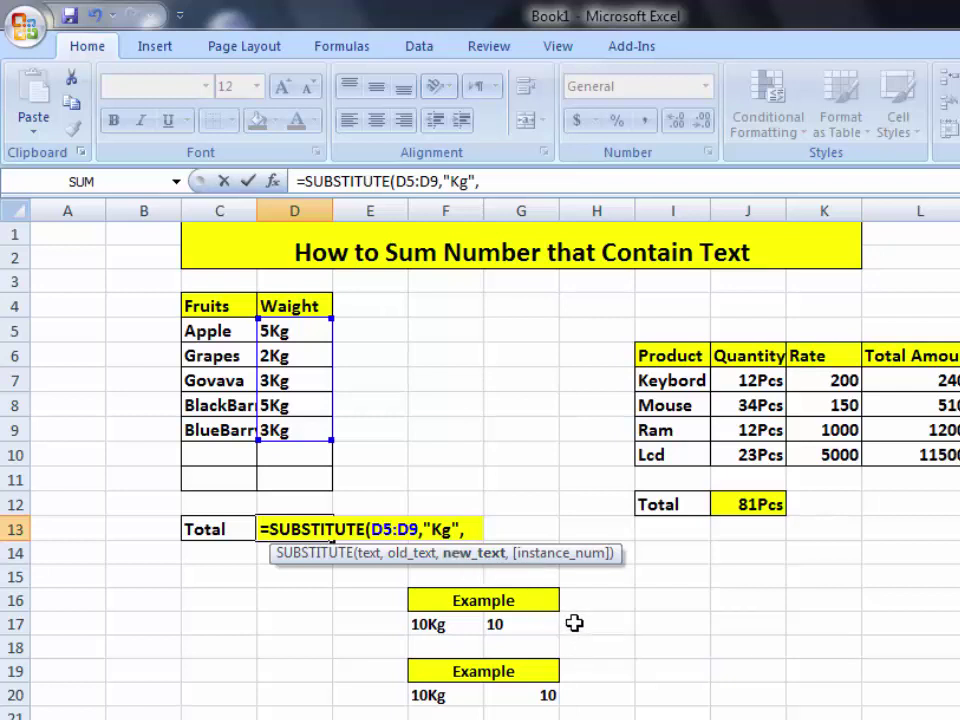
type("\"\"")
type(")")
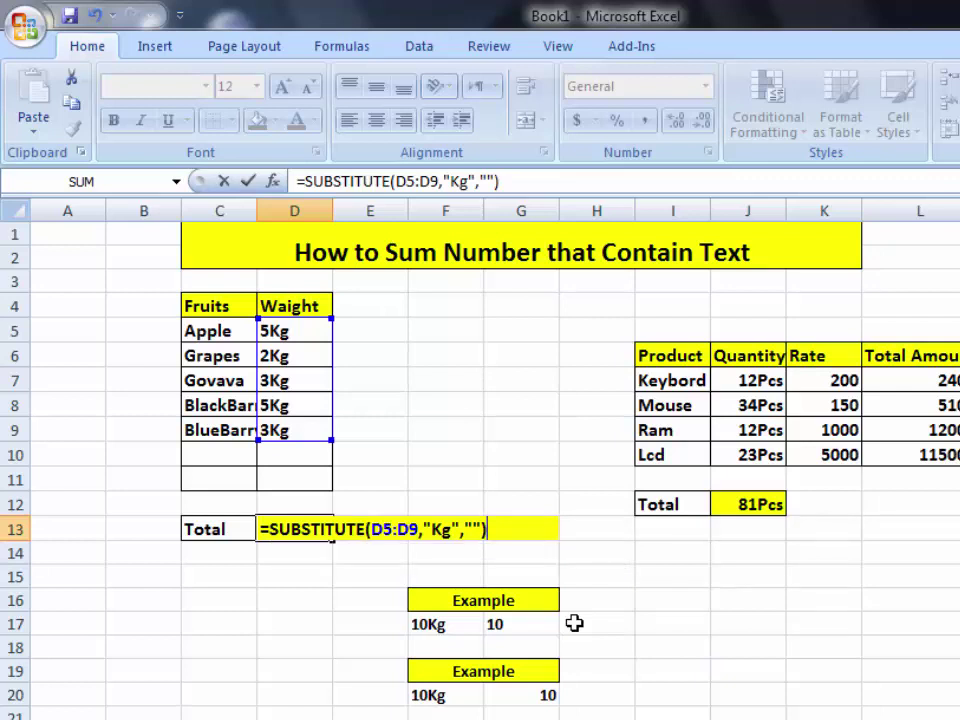
type("+)")
key("BackSpace")
type("0")
key("Return")
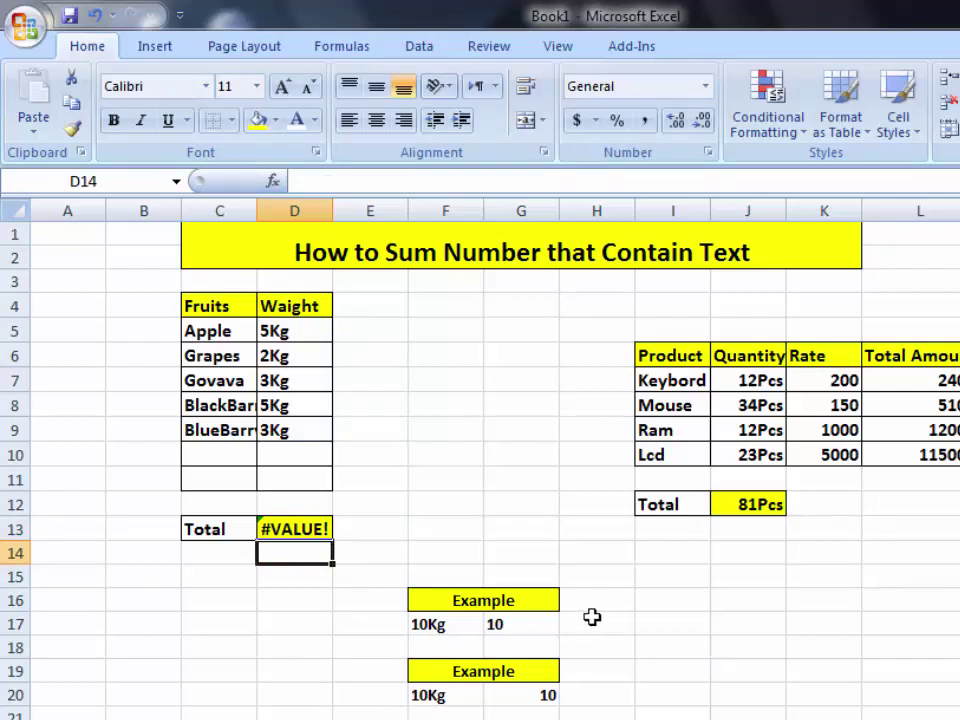
Re-enter D13's SUBSTITUTE formula over D5:D9 as an array formula with Ctrl+Shift+Enter, showing 5.
left_click(272, 528)
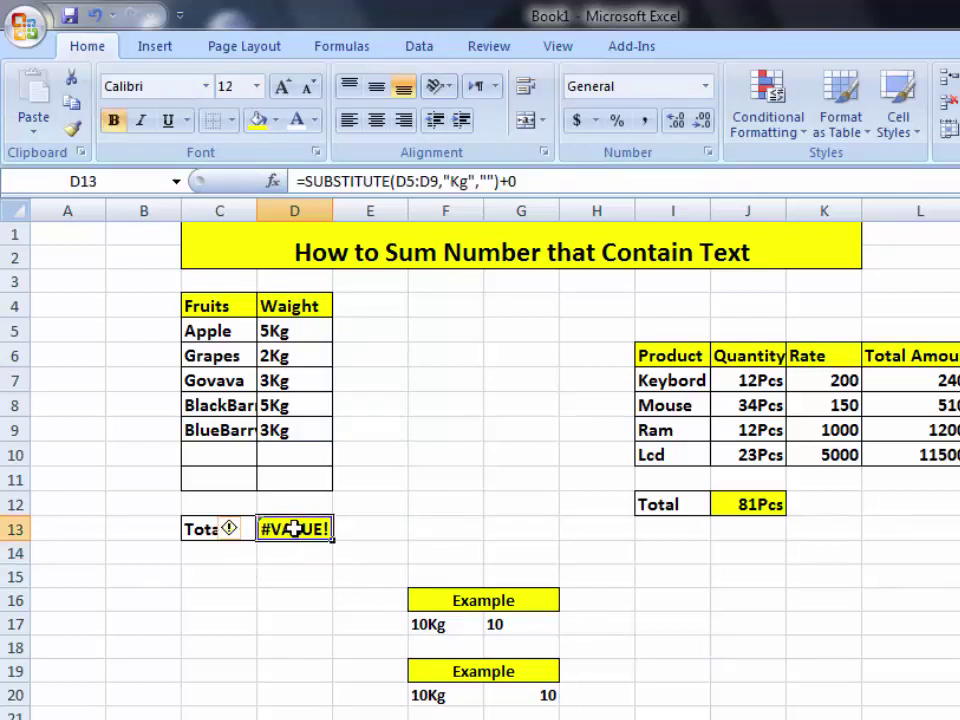
left_click(524, 181)
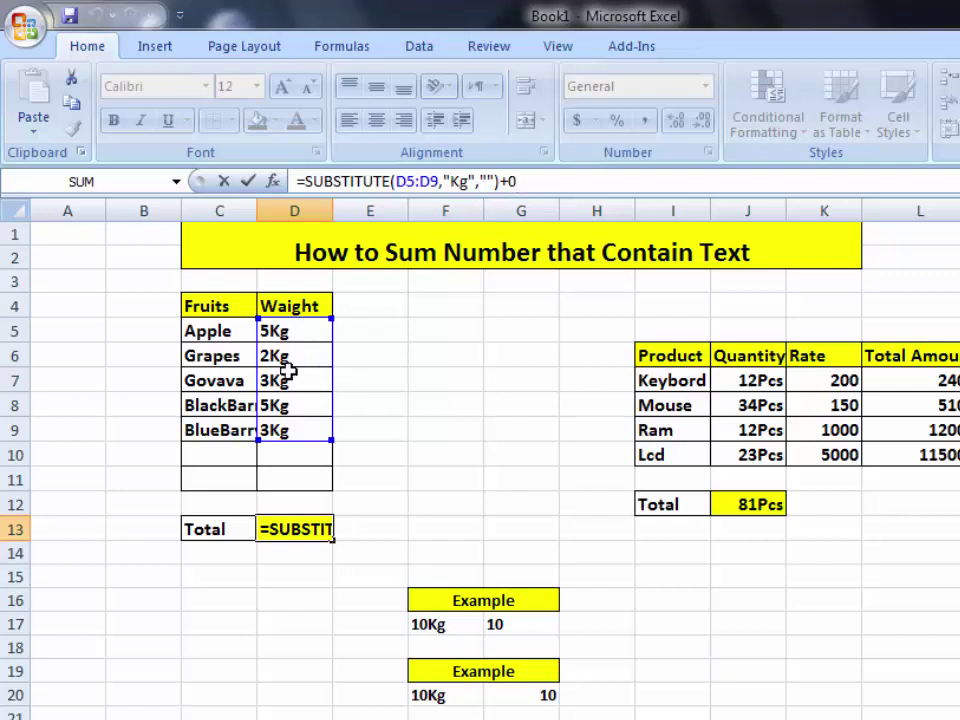
left_click_drag(285, 332, 283, 450)
left_click(558, 188)
key("ctrl+shift+Return")
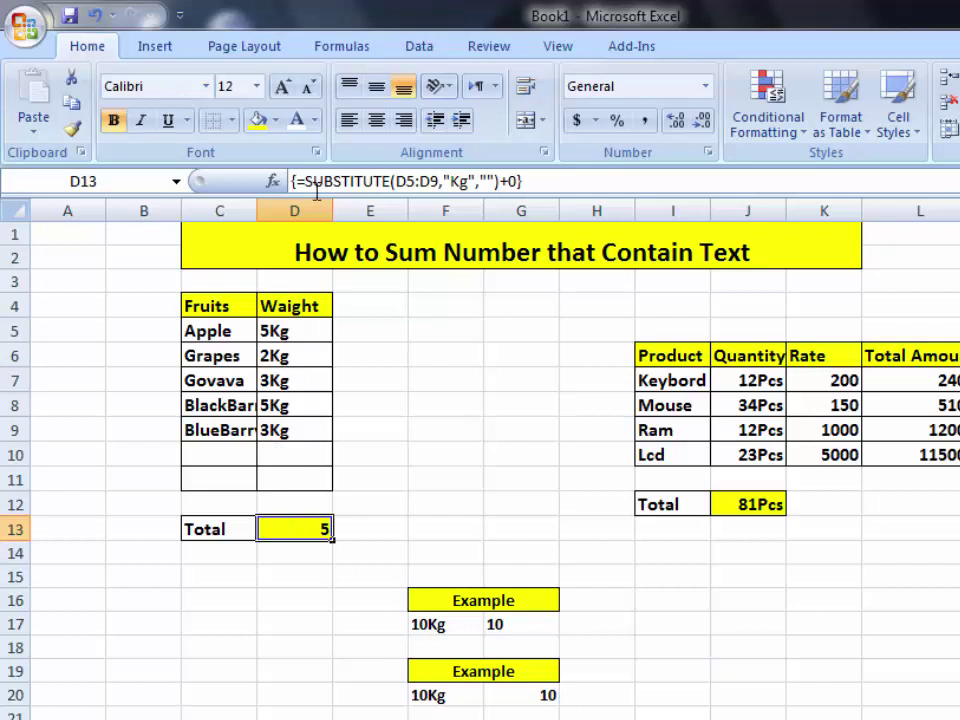
Make D13 the array formula {=SUM(SUBSTITUTE(D5:D9,"Kg","")+0)} so the Total reads 18.
left_click(528, 181)
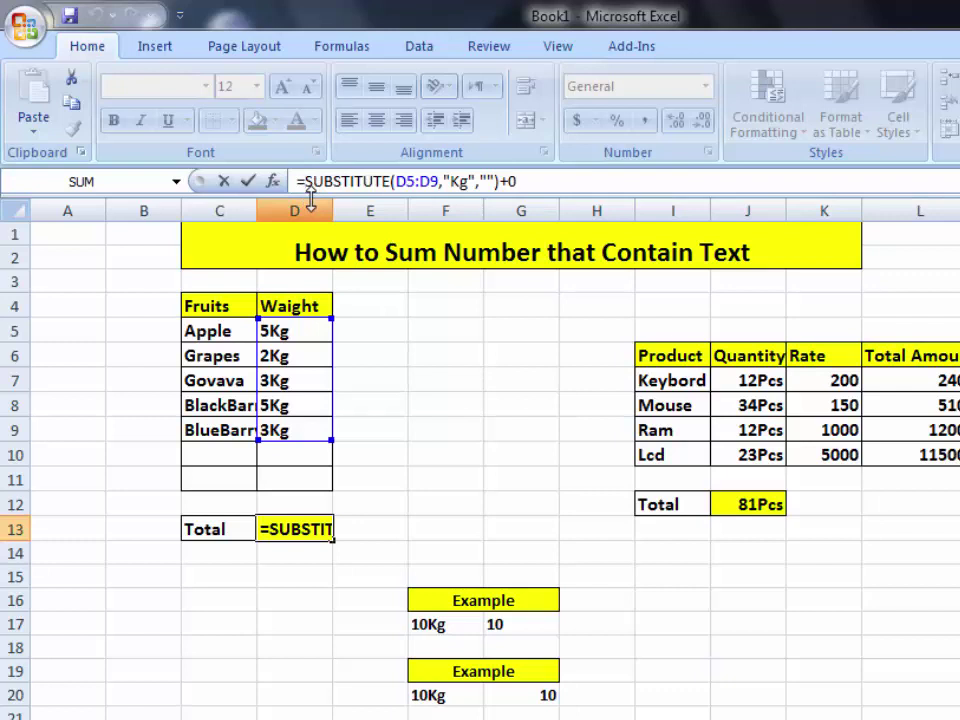
type("s")
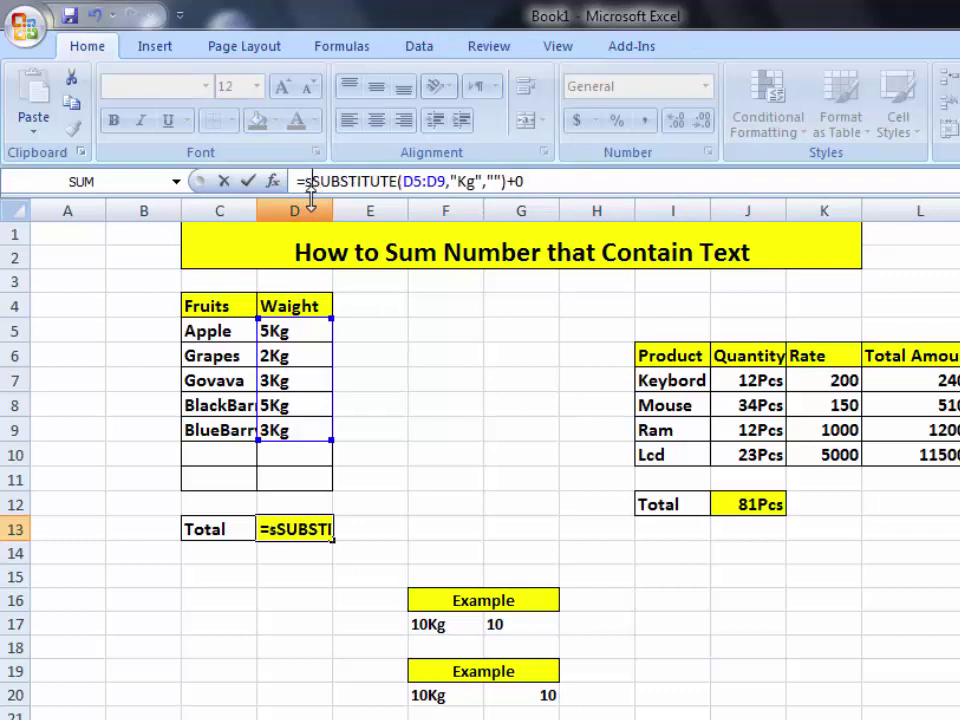
type("um")
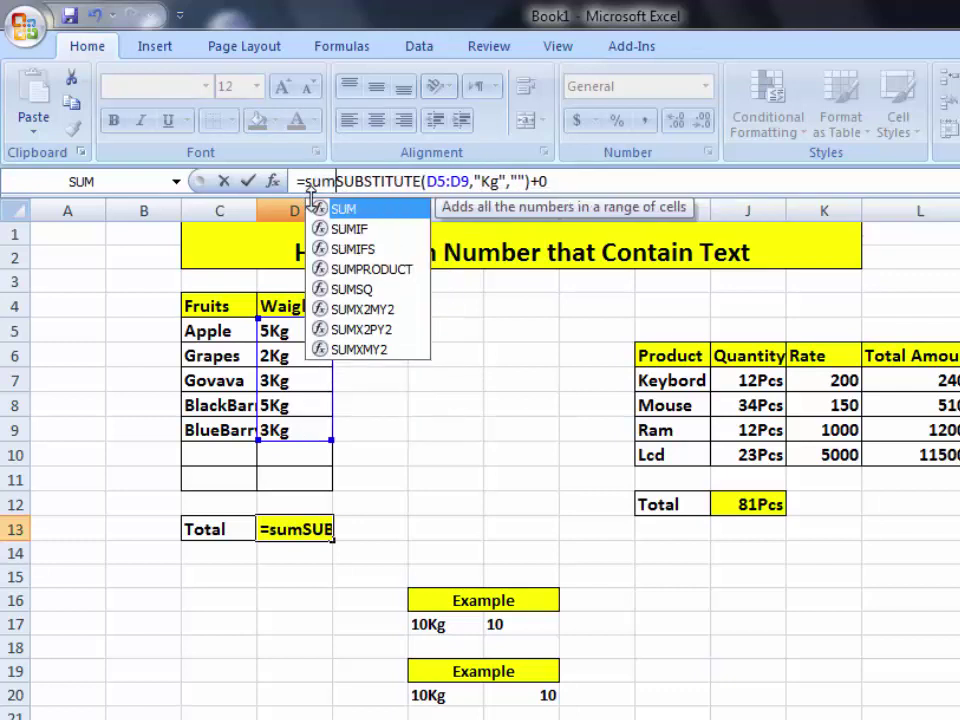
type("(")
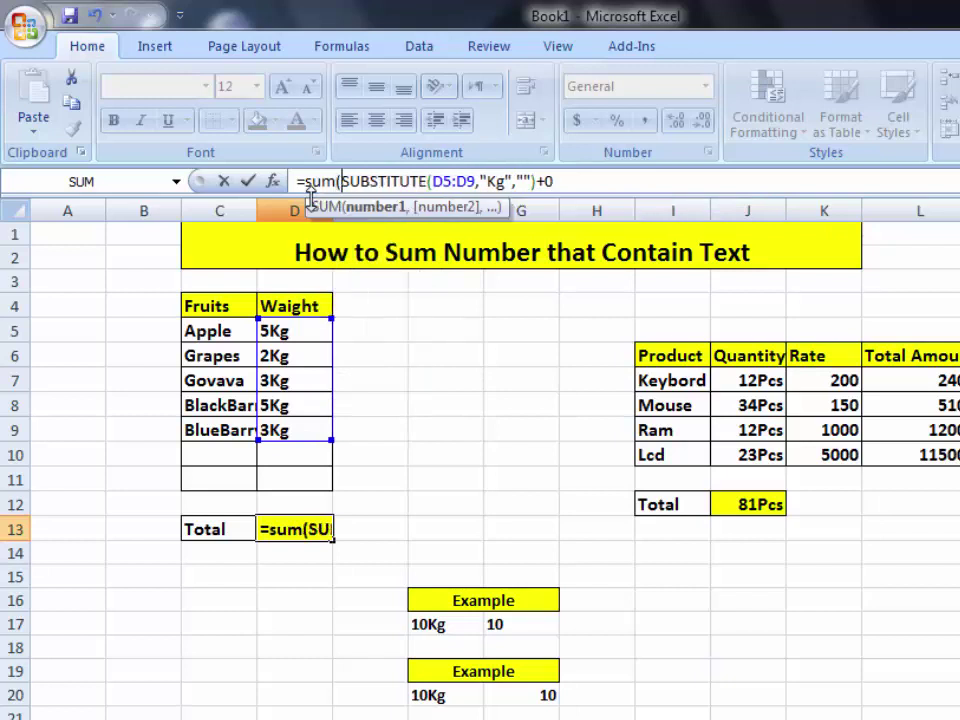
left_click(562, 181)
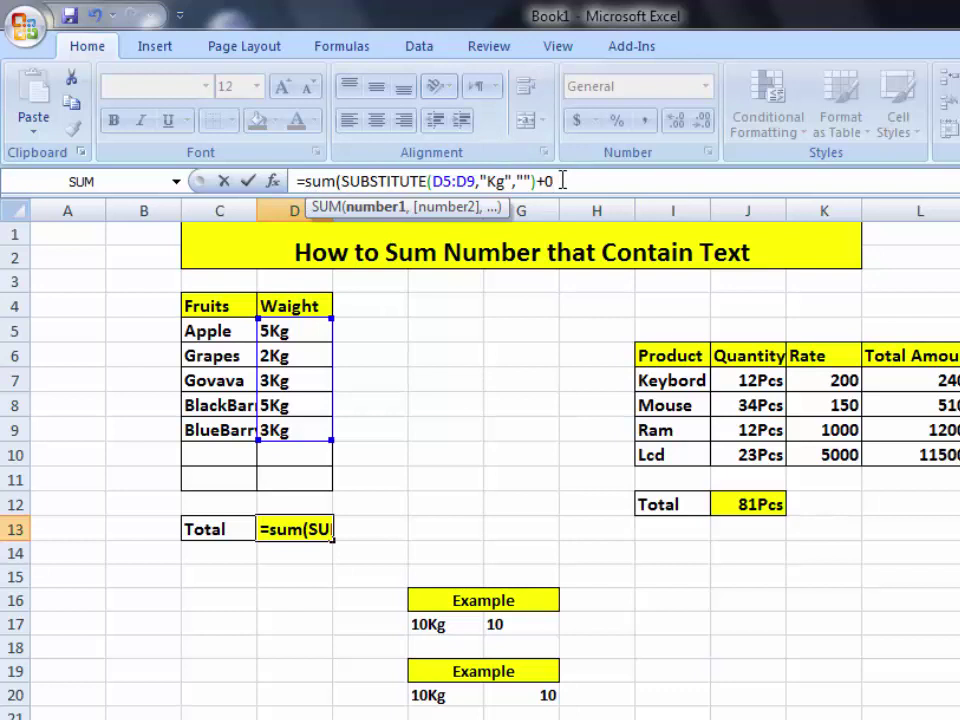
type(")")
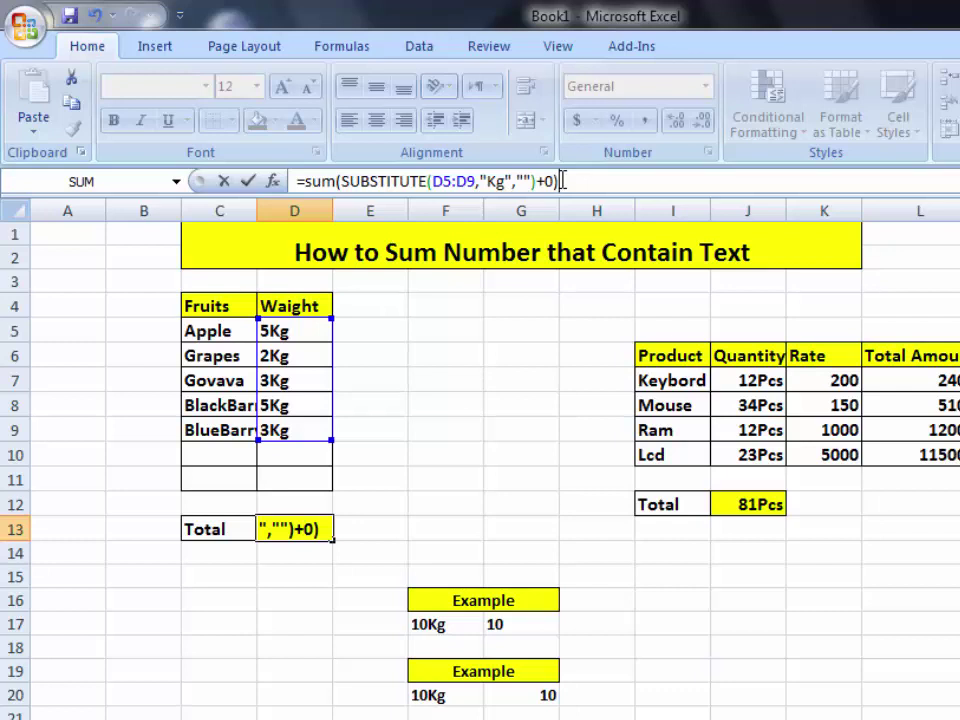
key("ctrl+shift+Return")
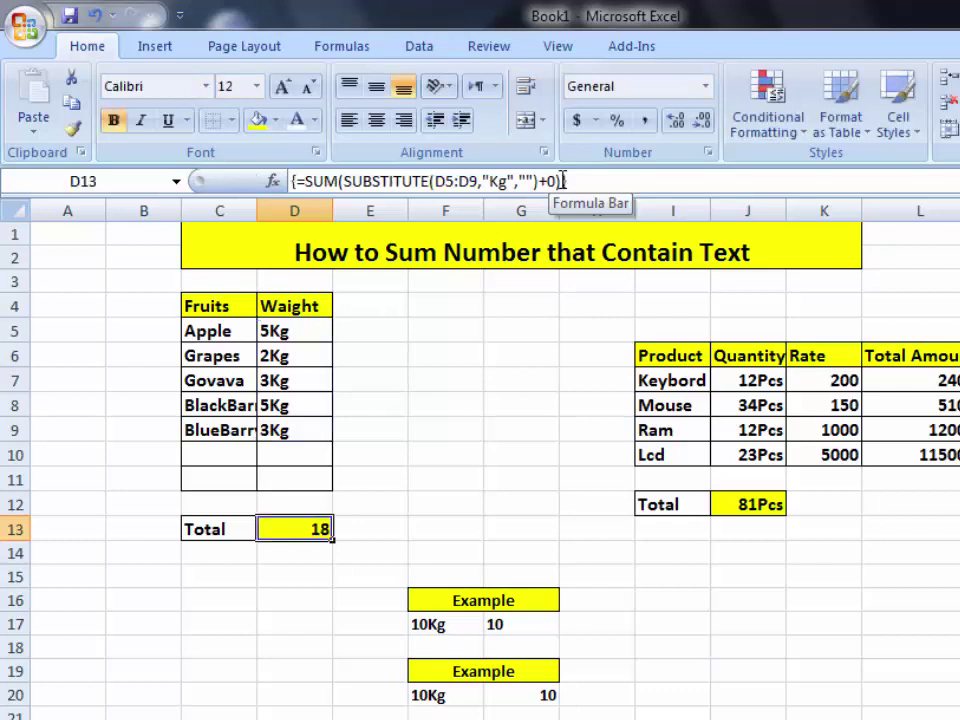
left_click(302, 604)
Change the Grapes weight in D6 from 2Kg to 8Kg, raising the Total to 24.
left_click(293, 532)
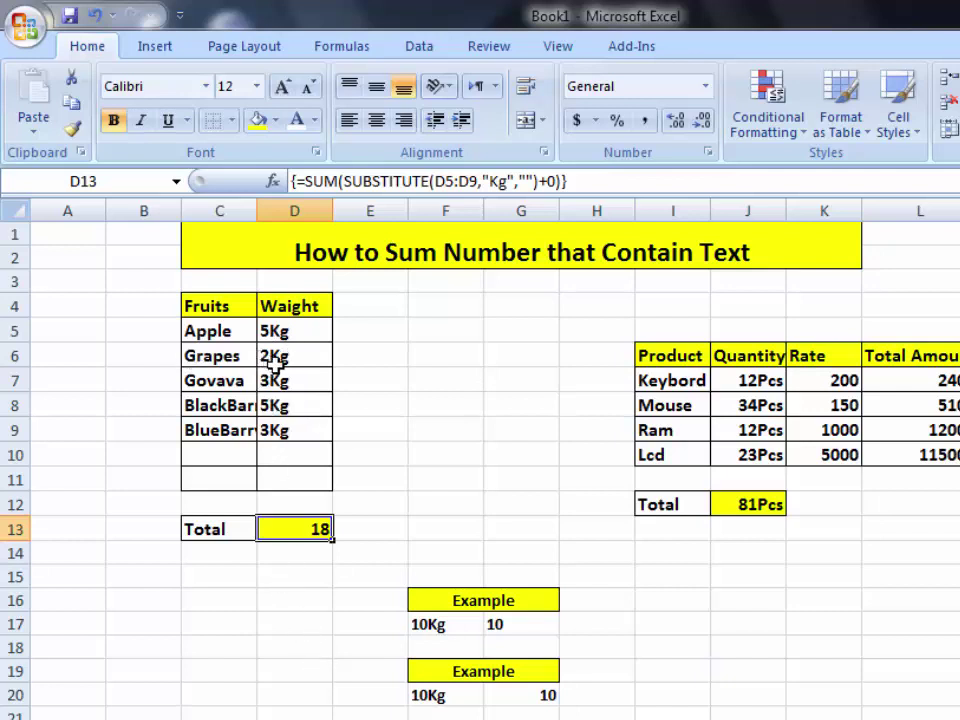
left_click(262, 356)
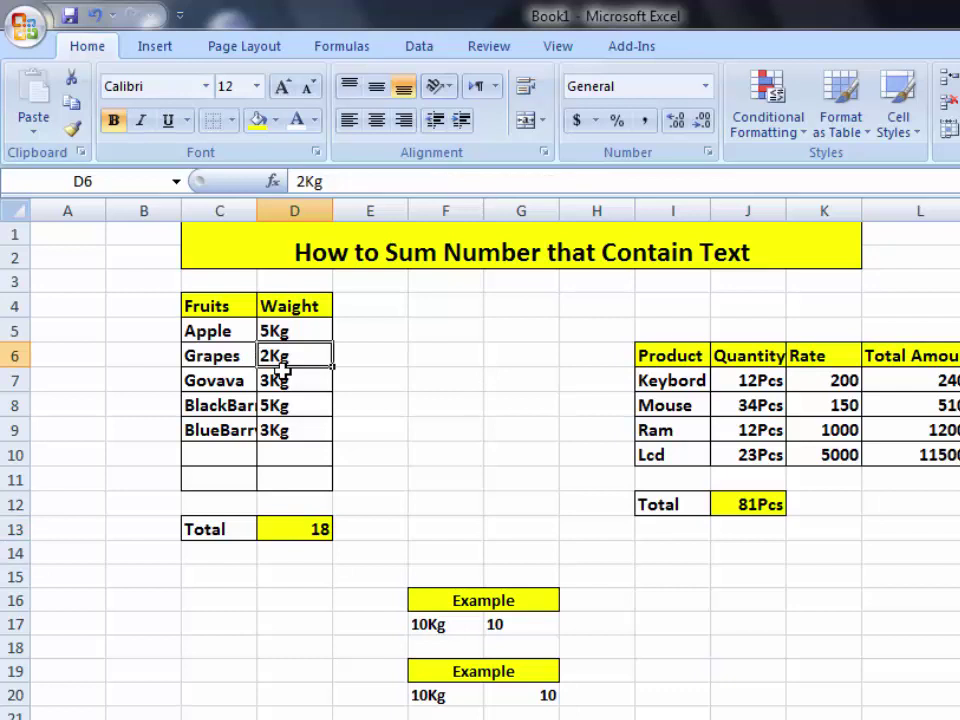
left_click(306, 181)
key("BackSpace")
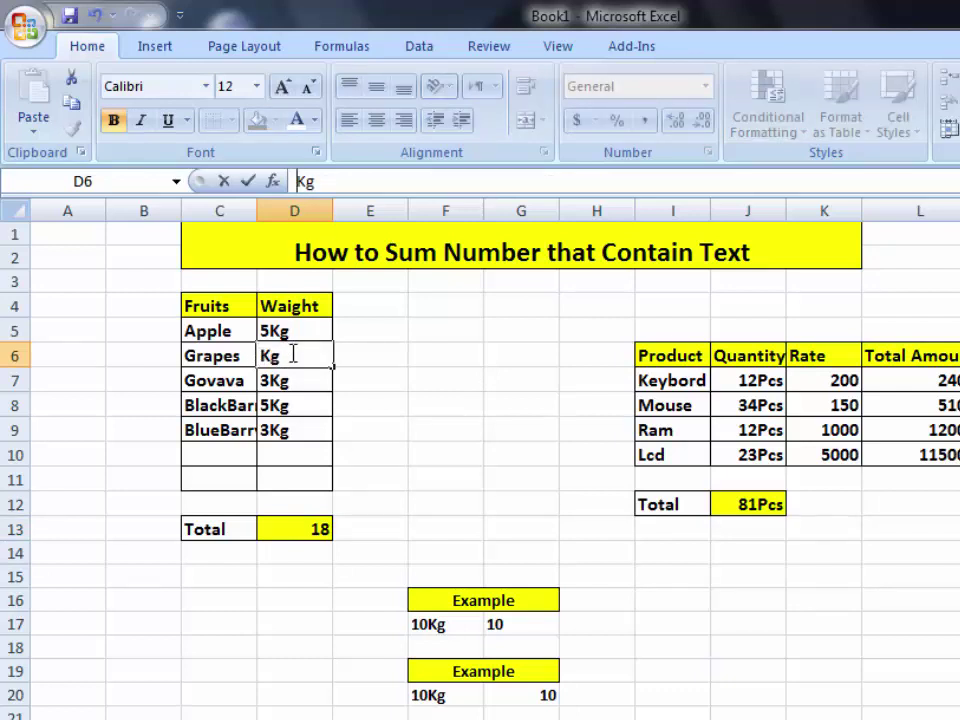
type("8")
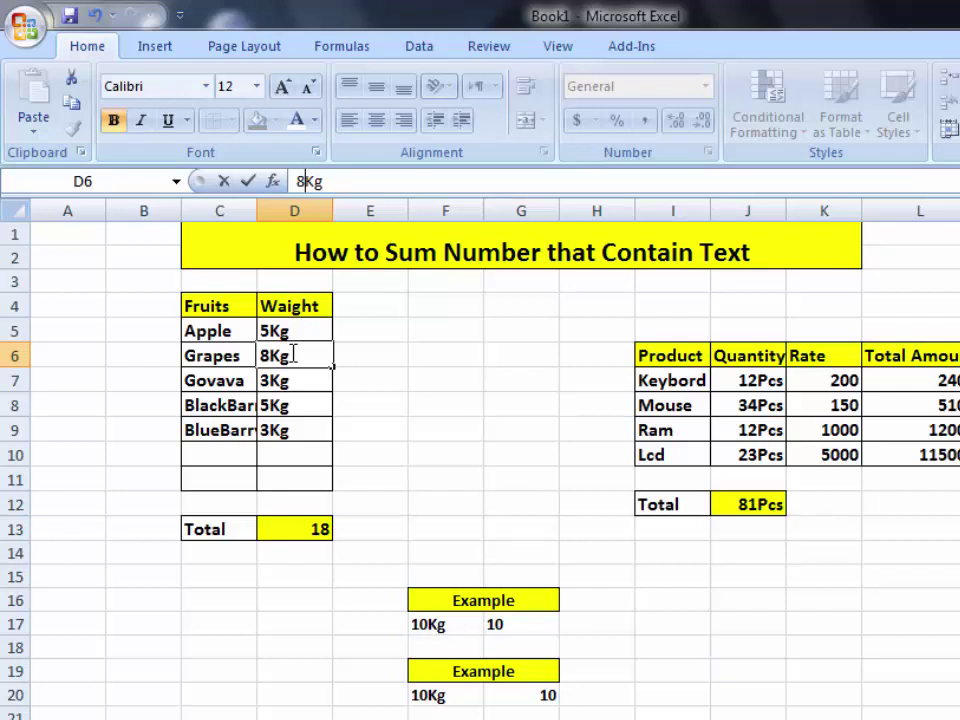
left_click(293, 355)
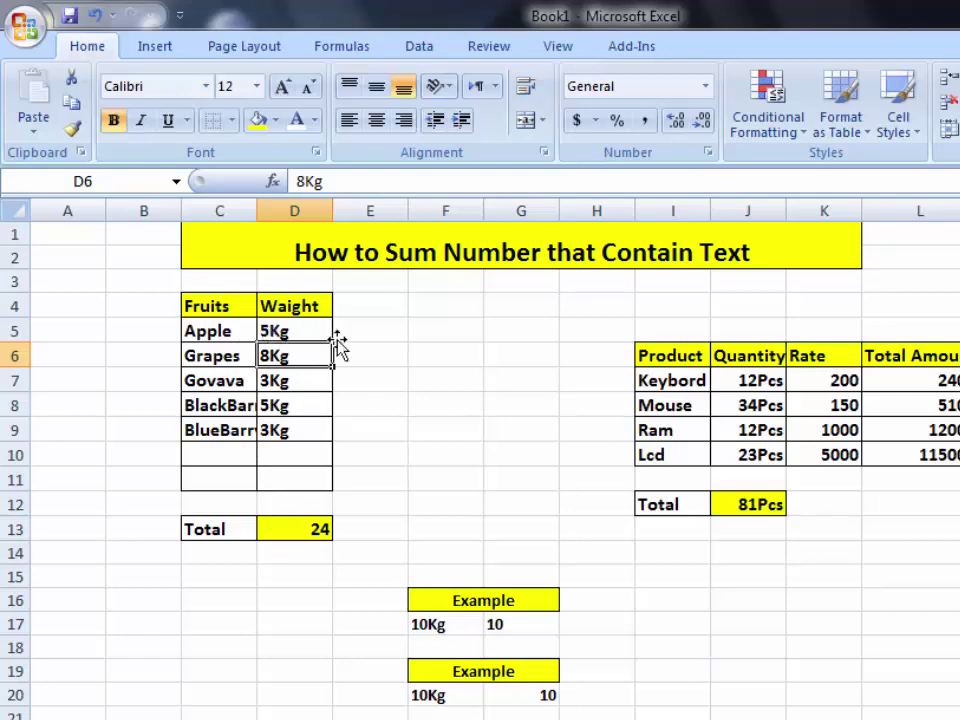
Review the weights in column D and the underlying quantity values in J7:J9.
left_click(303, 380)
left_click(240, 262)
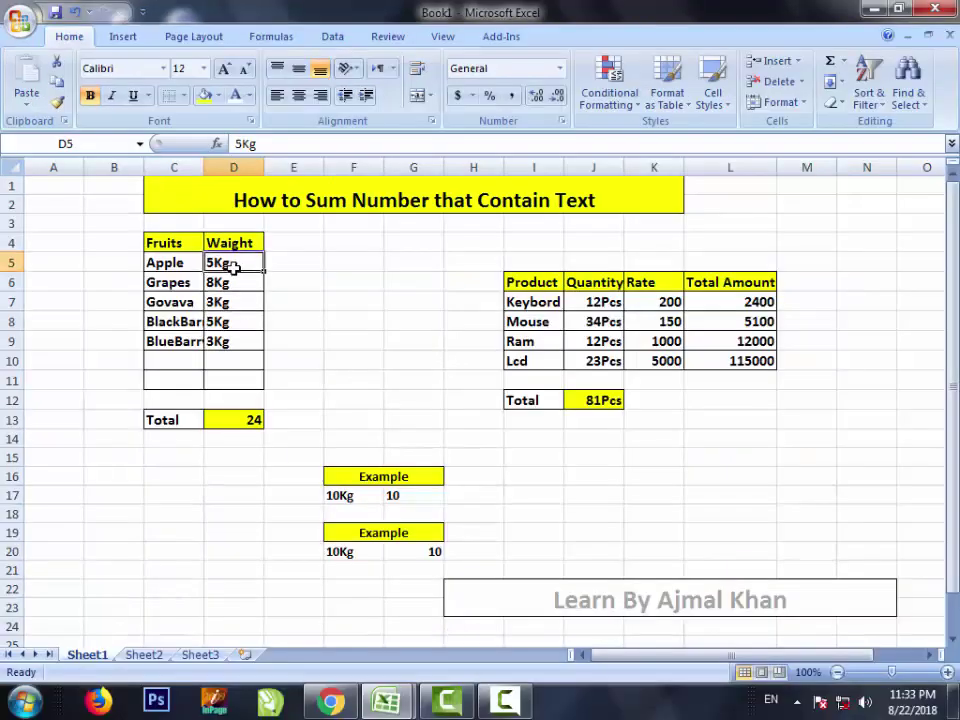
left_click(230, 320)
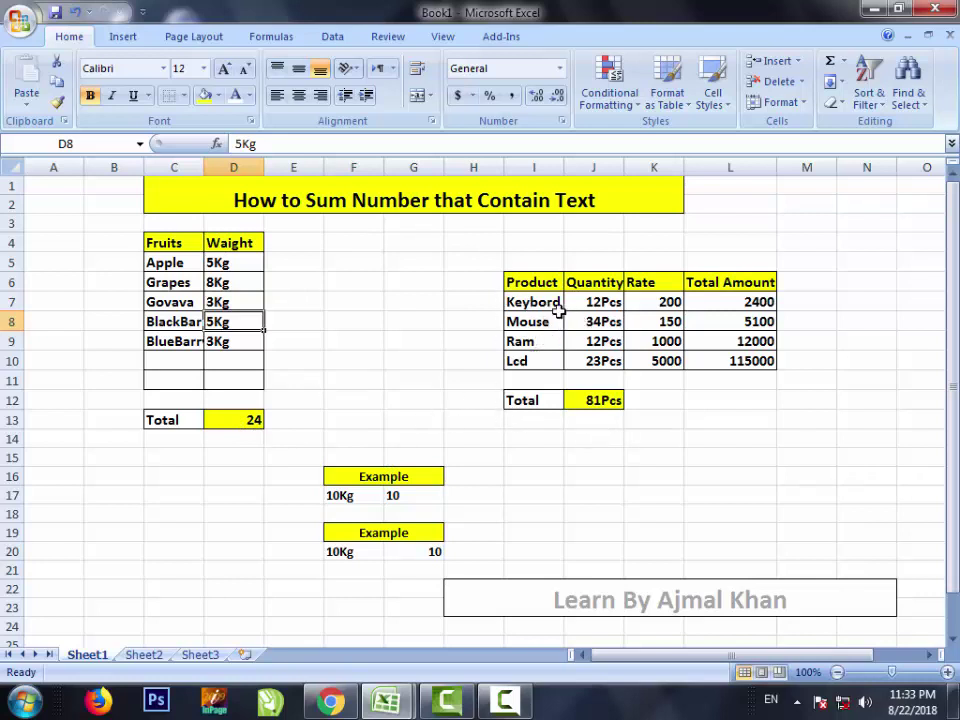
left_click(536, 302)
left_click(585, 318)
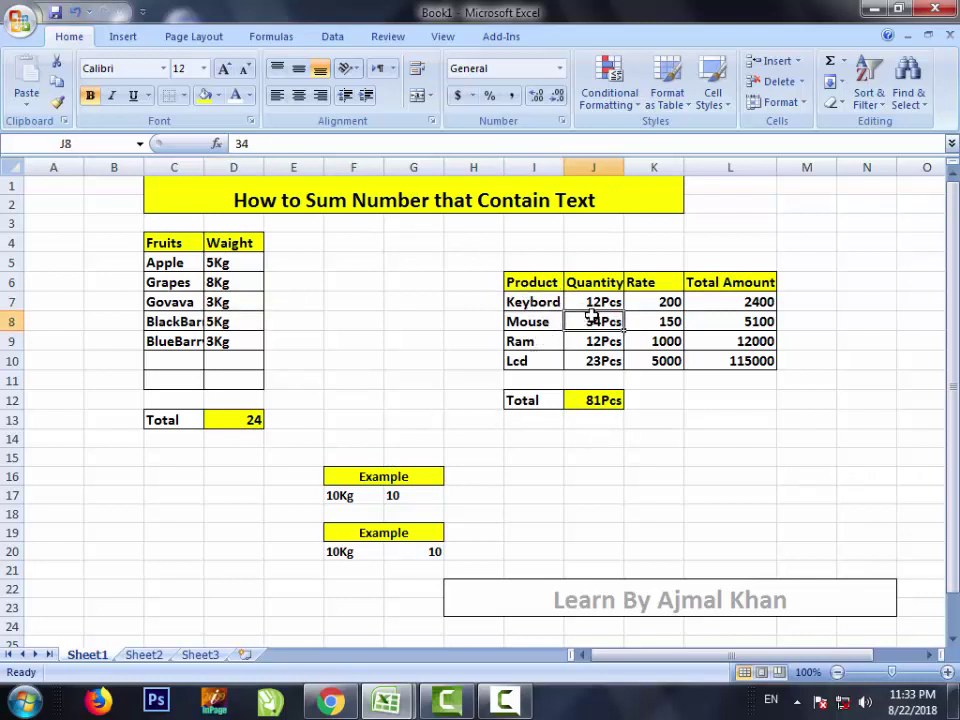
left_click(540, 308)
left_click(598, 301)
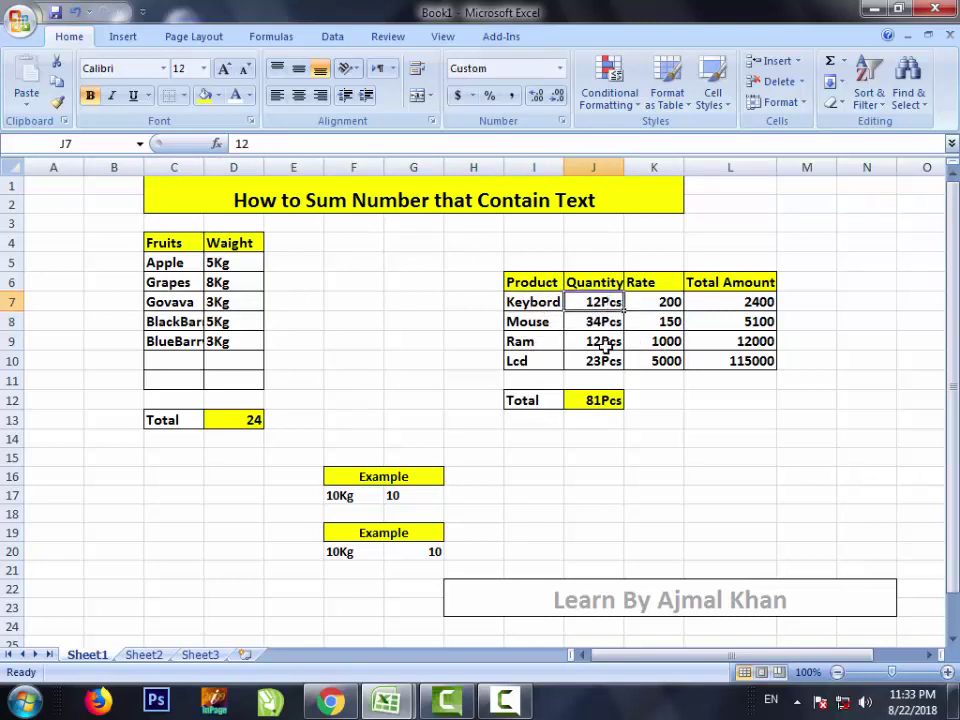
left_click(601, 341)
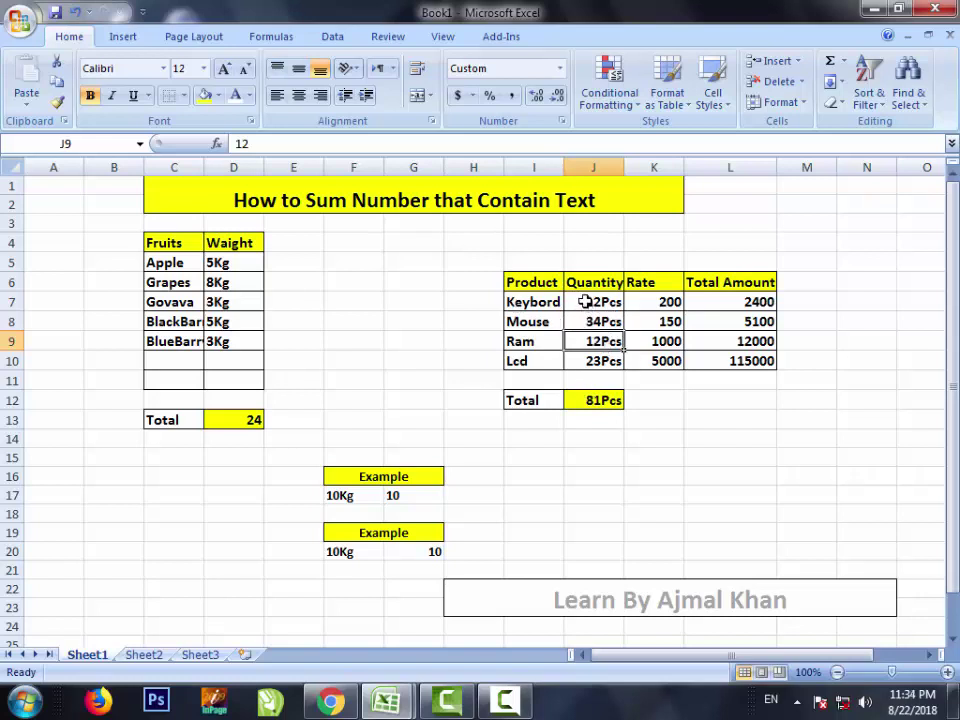
Change the Mouse quantity in J8 to 22Pcs, making the Quantity total 69Pcs.
left_click_drag(581, 300, 585, 321)
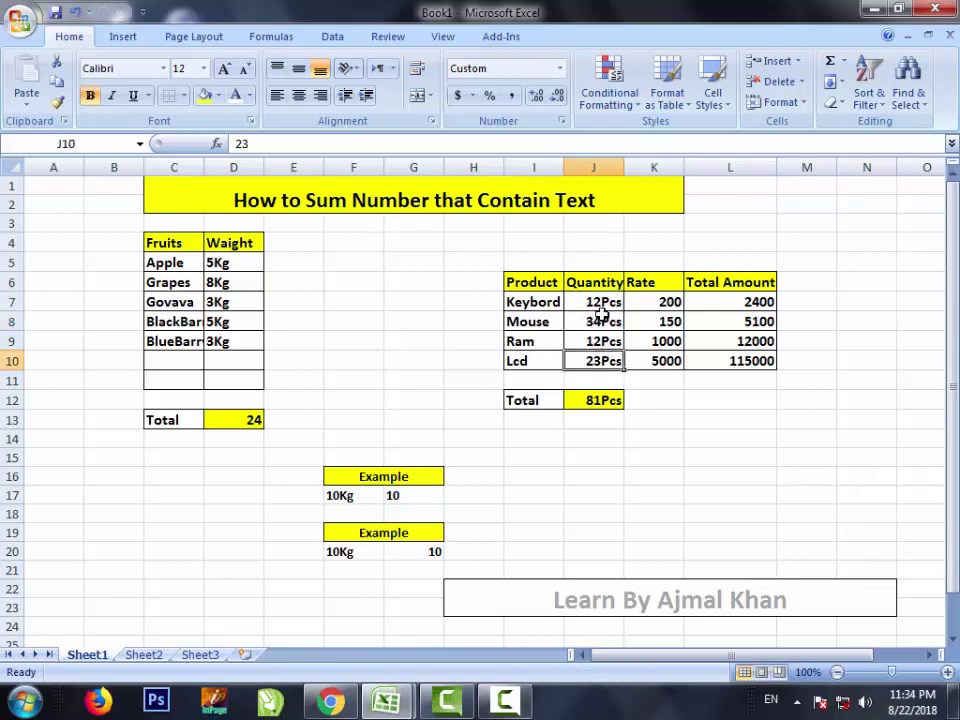
left_click(586, 322)
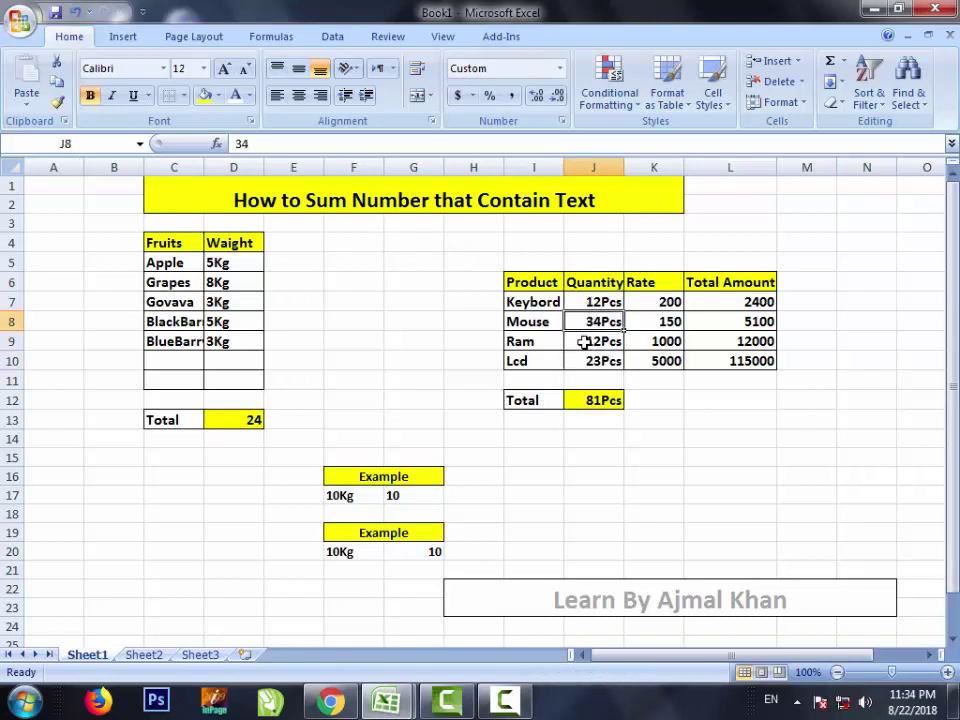
key("BackSpace")
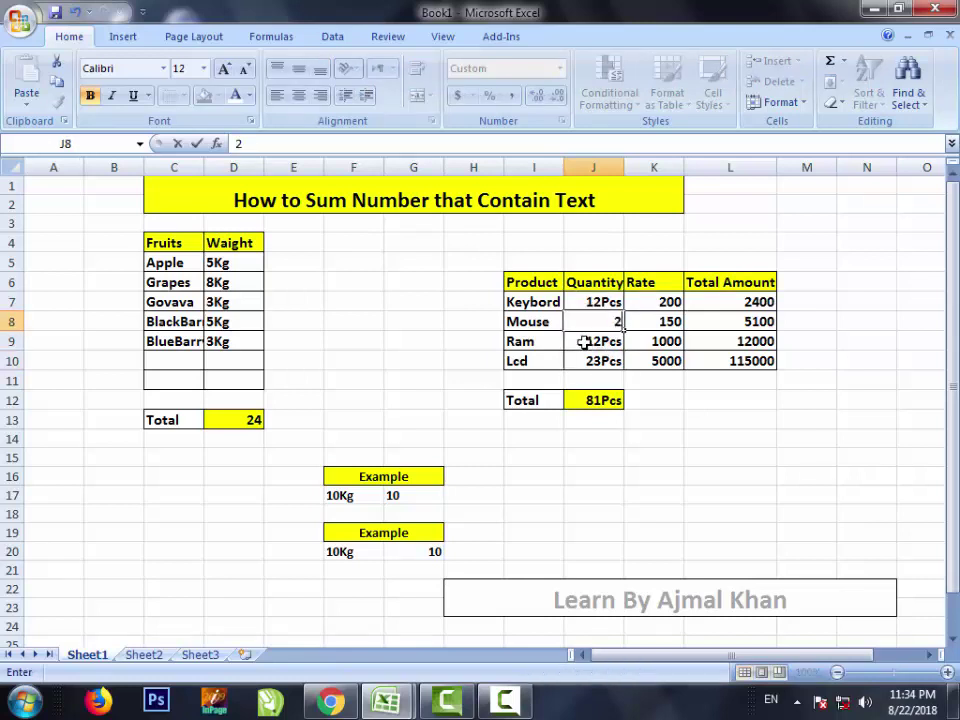
type("2")
key("Return")
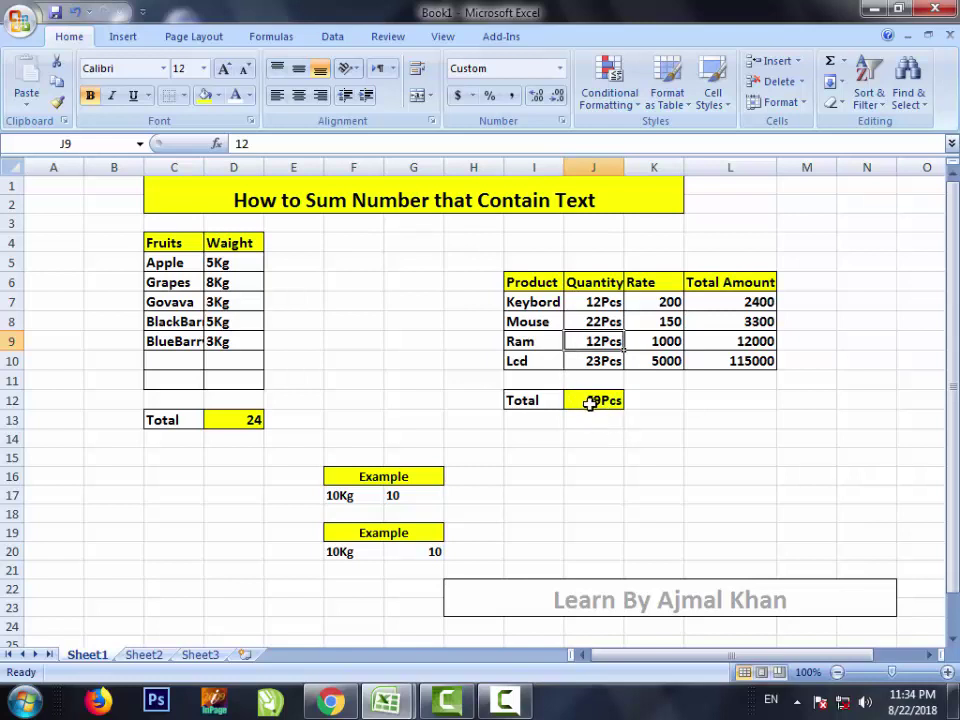
left_click_drag(592, 302, 596, 366)
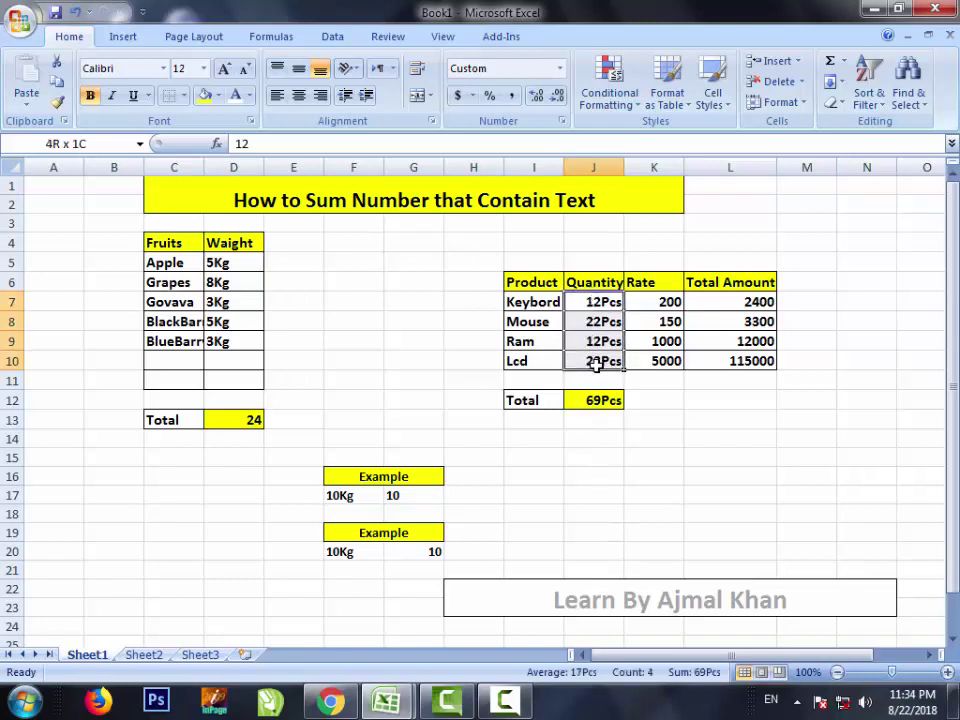
Clear all four Quantity cells J7:J10 at once.
key("BackSpace")
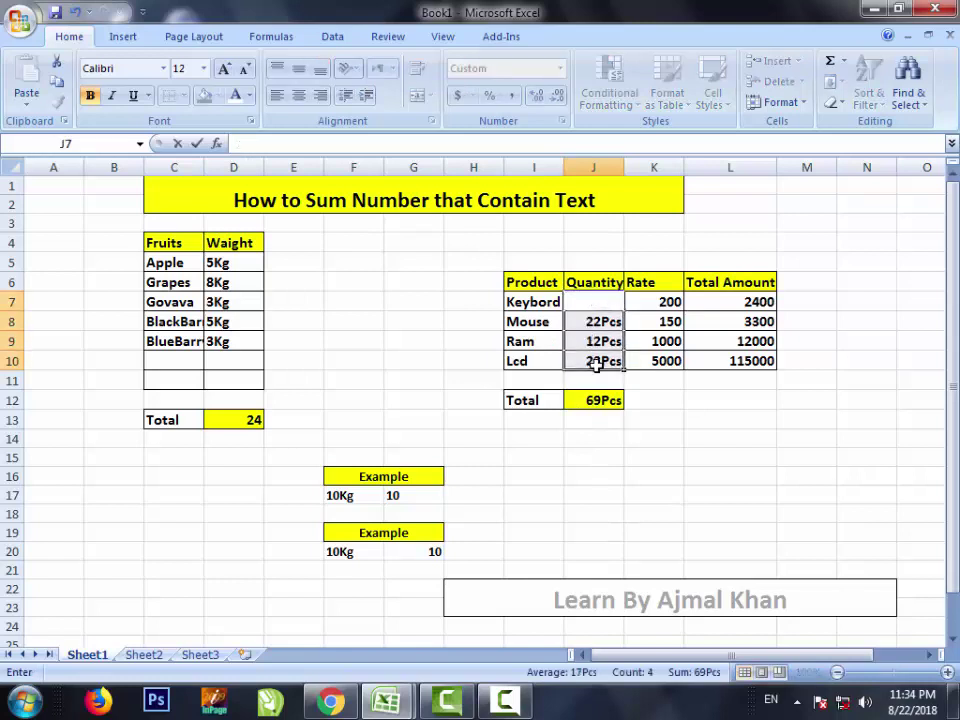
key("ctrl+Return")
left_click(580, 298)
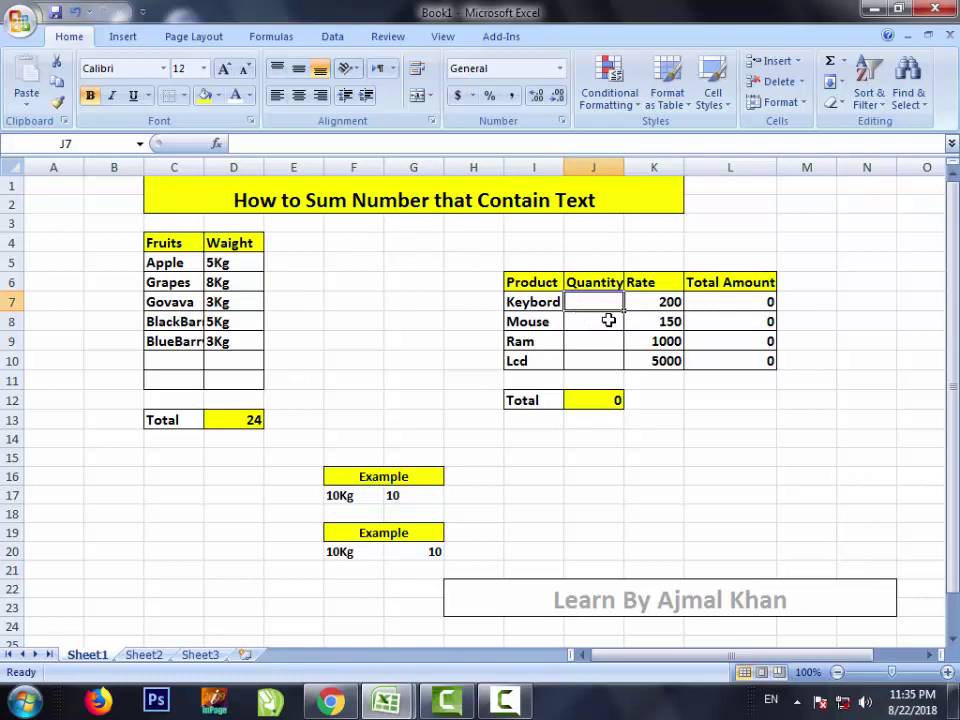
left_click(600, 340)
left_click(586, 321)
left_click(581, 301)
left_click(593, 360)
Enter 10 as the Keyboard quantity in J7, then empty it again so every total reads 0.
left_click(592, 305)
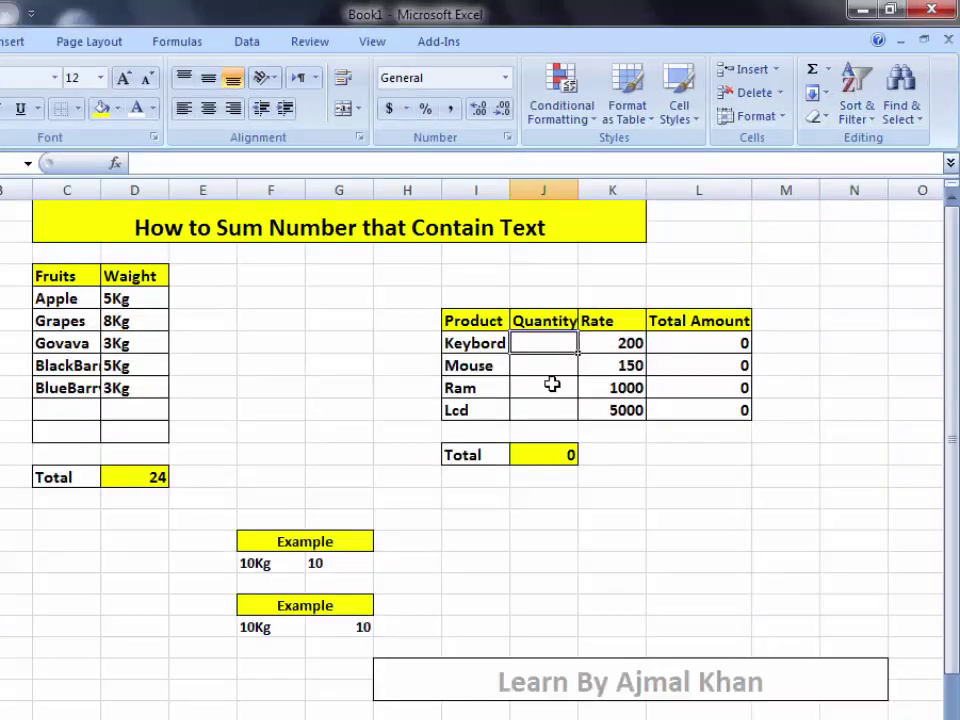
type("1")
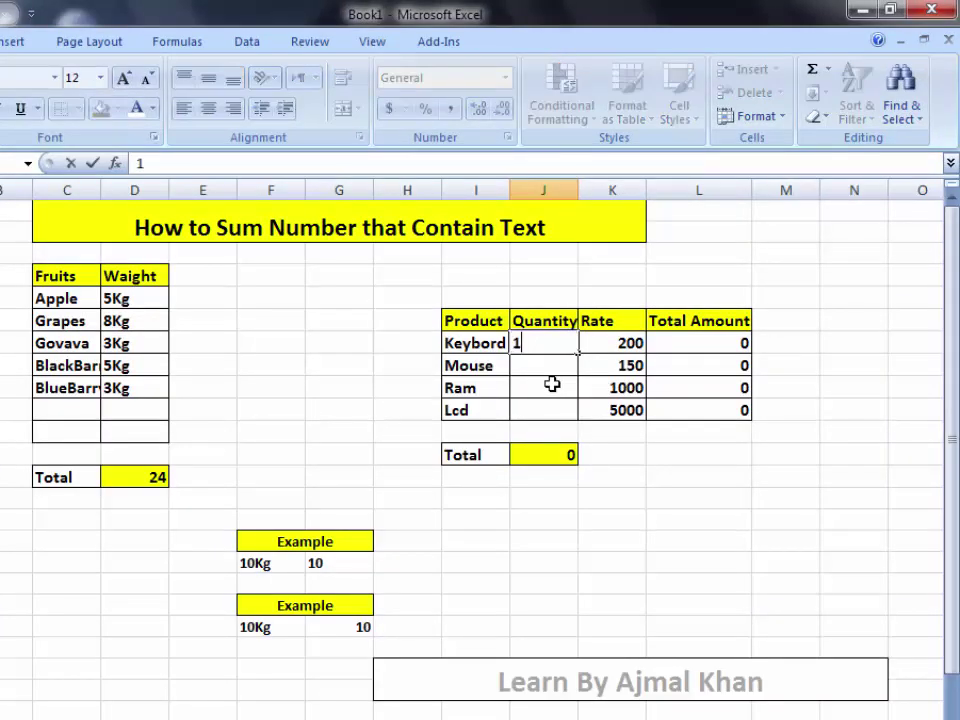
type("0")
key("Return")
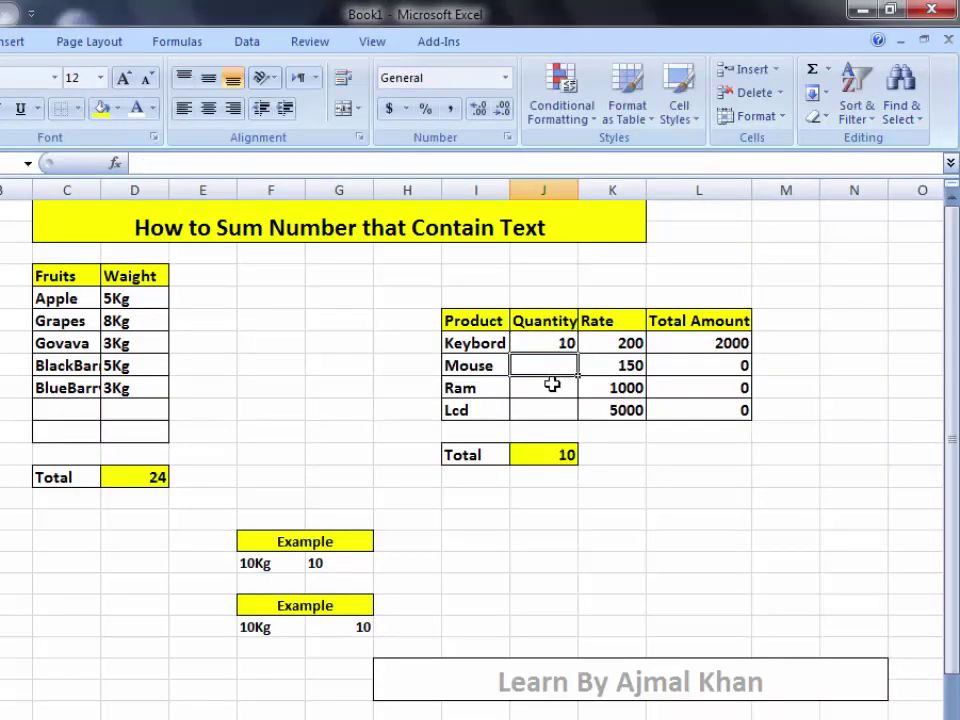
key("Up")
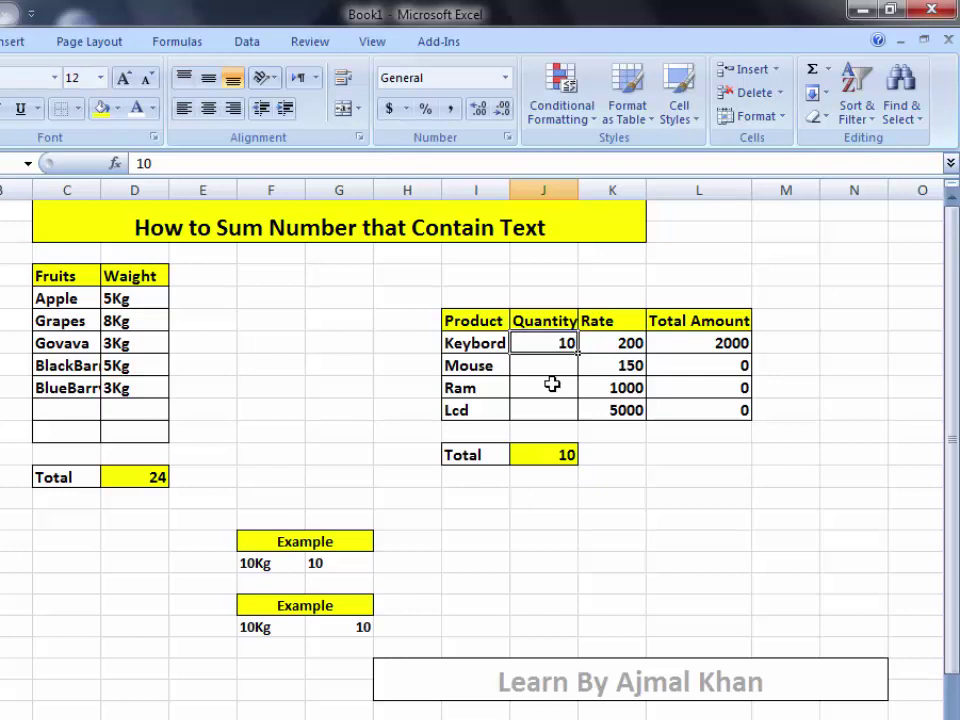
key("BackSpace")
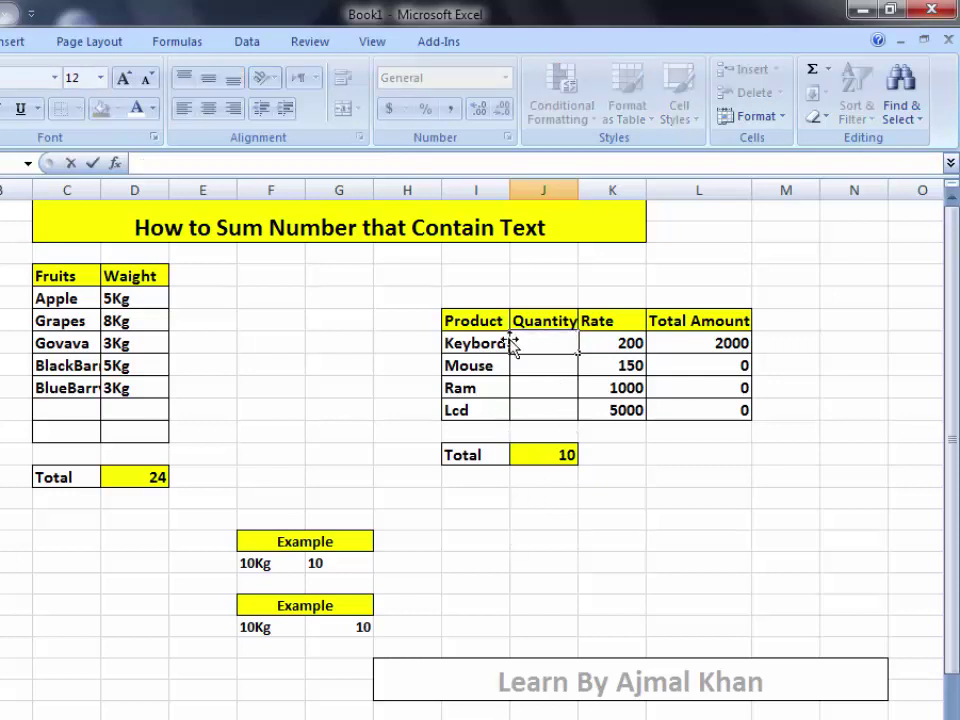
left_click(530, 360)
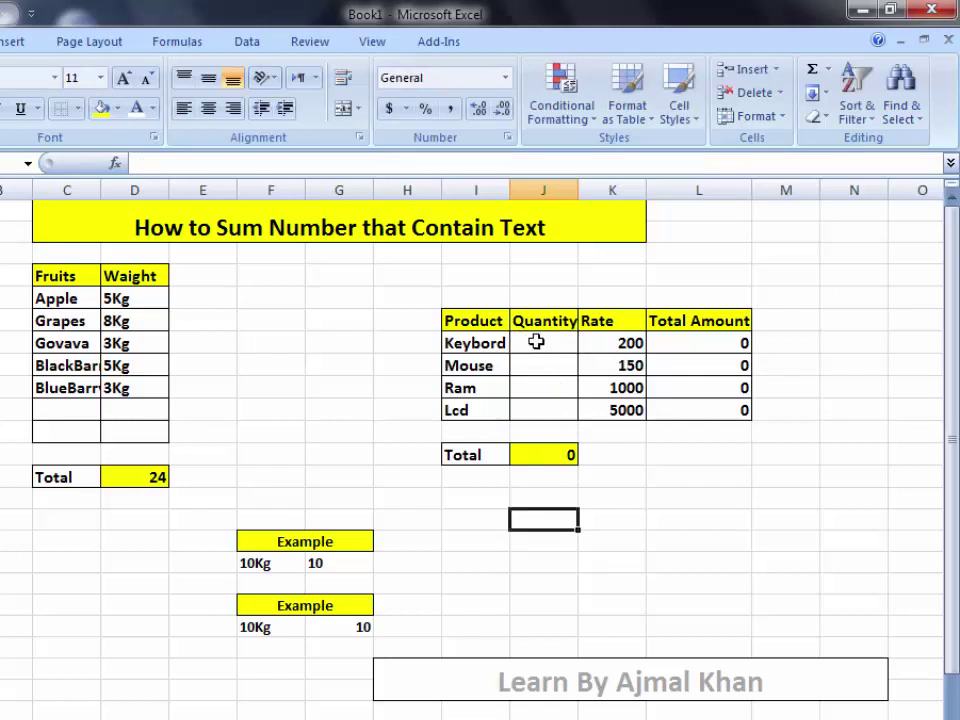
left_click_drag(536, 340, 544, 407)
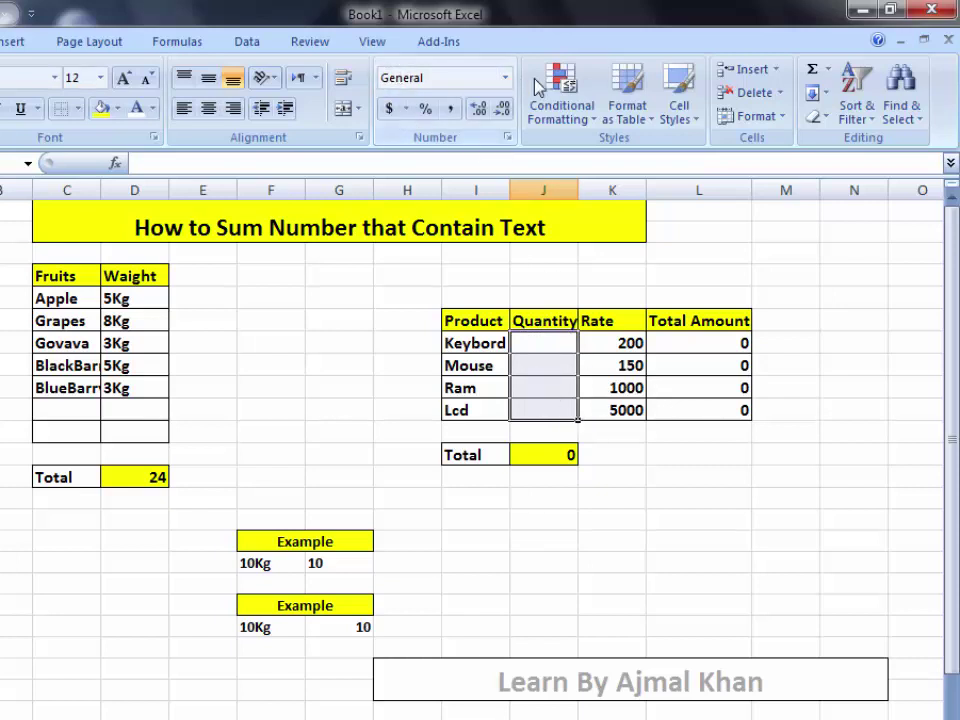
Apply the Custom number format 0"Pcs" to the Quantity cells J7:J10 via Format Cells.
left_click(510, 140)
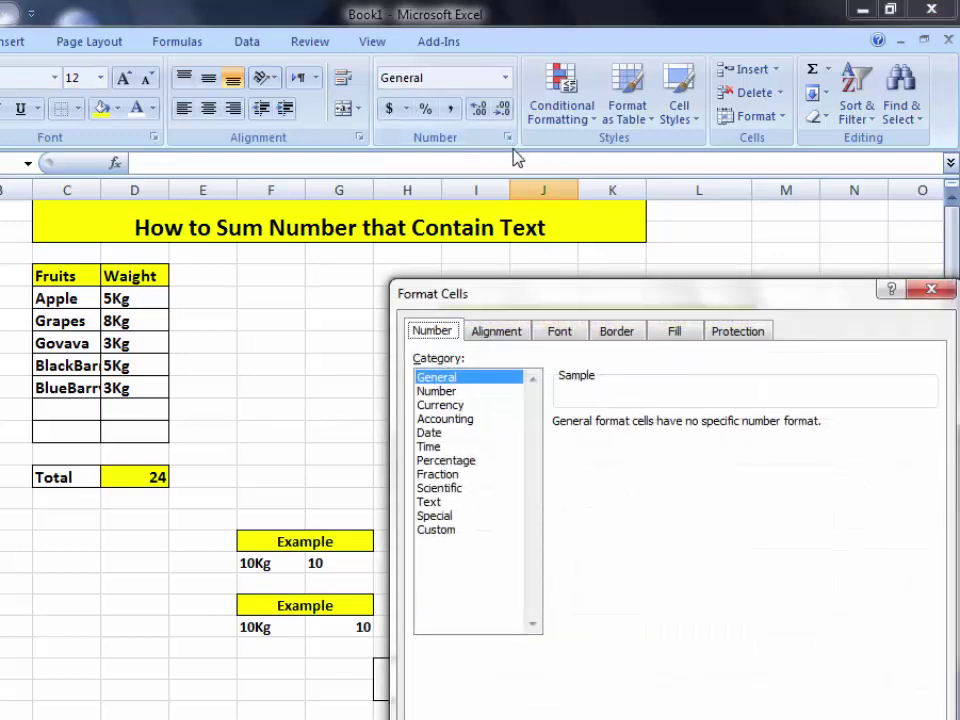
left_click(931, 290)
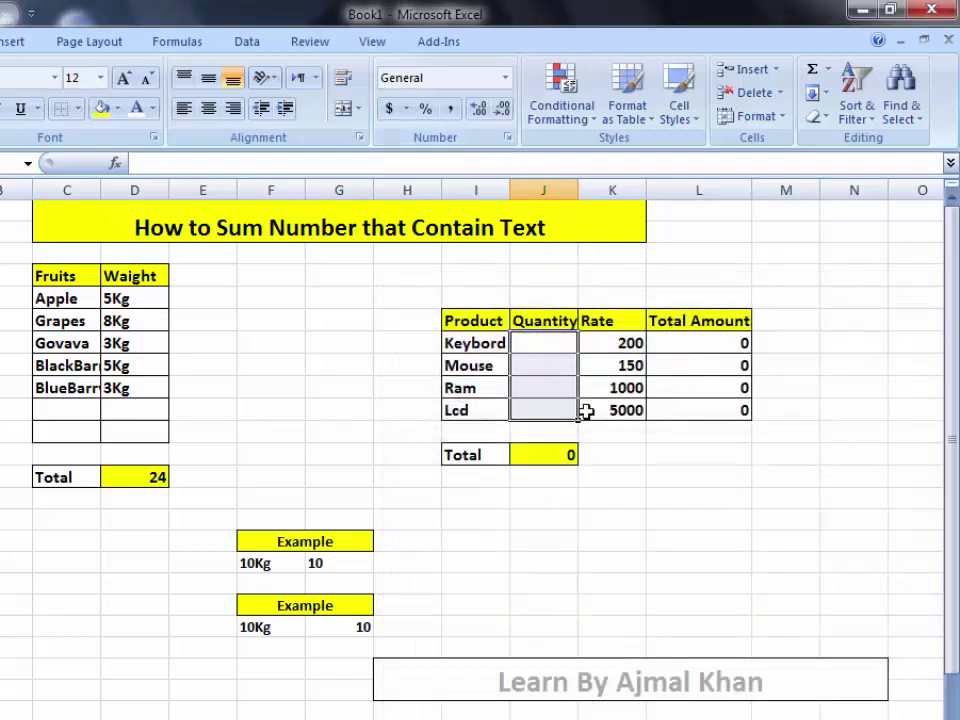
right_click(546, 372)
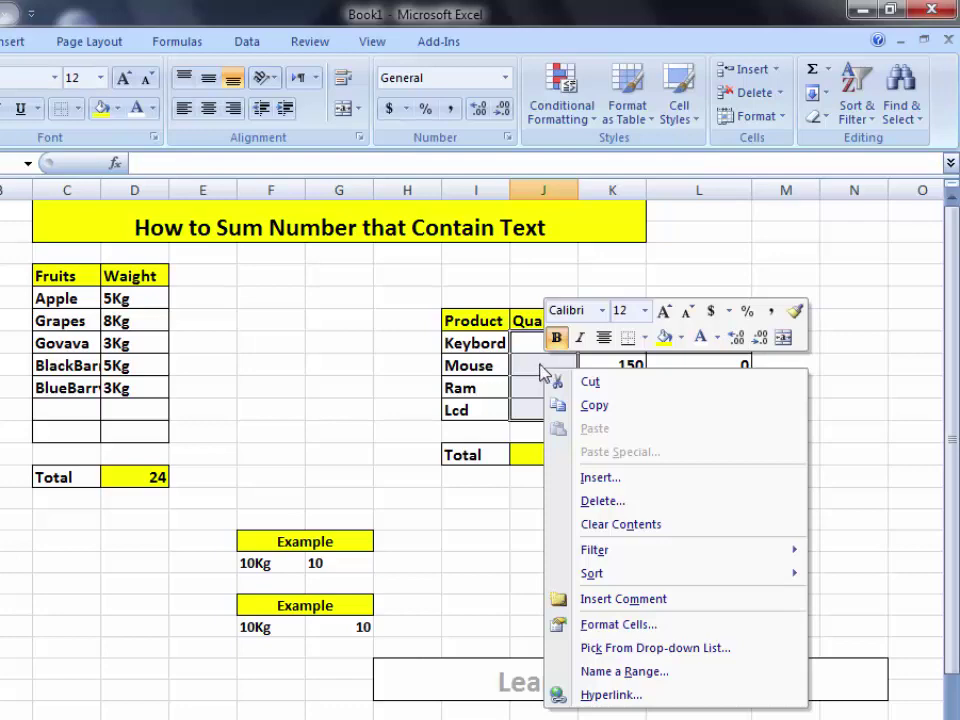
left_click(597, 625)
left_click_drag(488, 305, 476, 164)
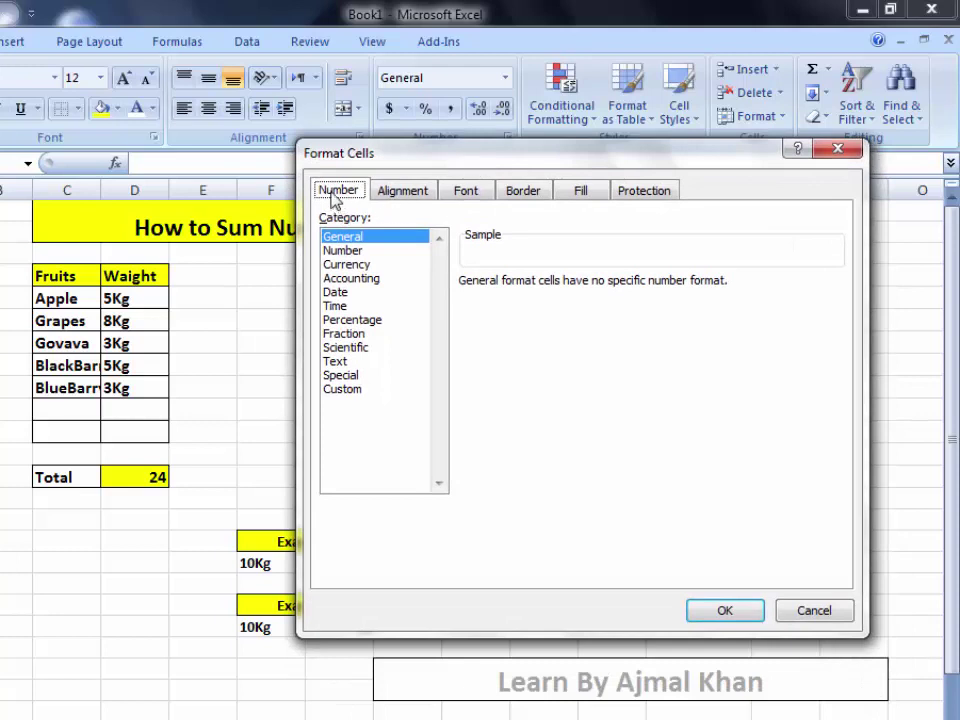
left_click(340, 390)
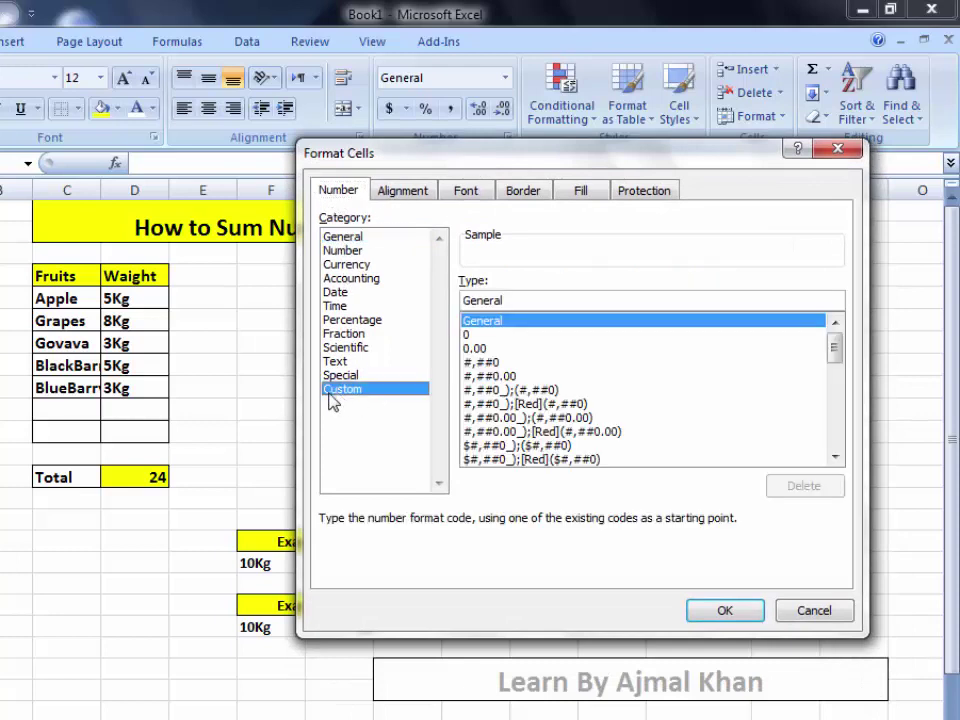
left_click(530, 299)
key("BackSpace")
key("BackSpace")
key("BackSpace")
key("BackSpace")
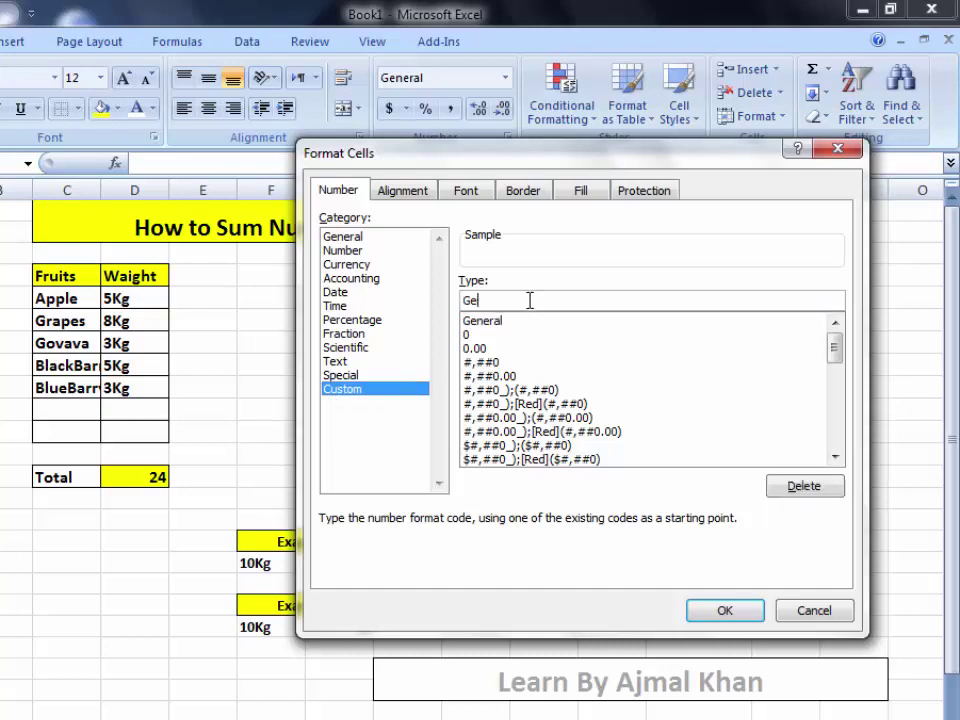
key("BackSpace")
key("BackSpace")
type("0")
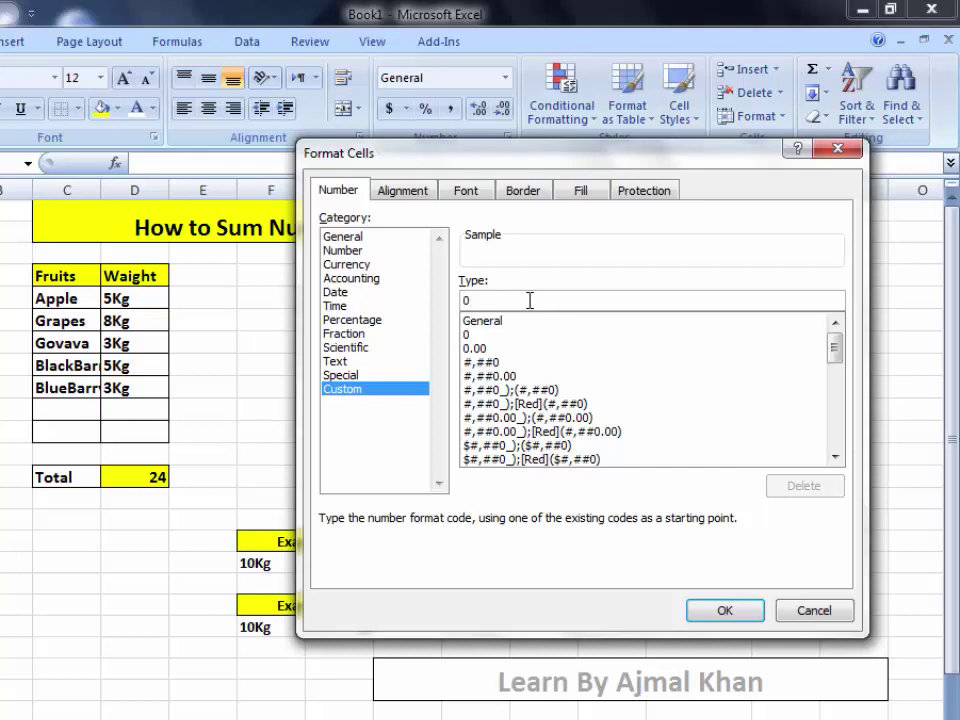
type("\"Pcs")
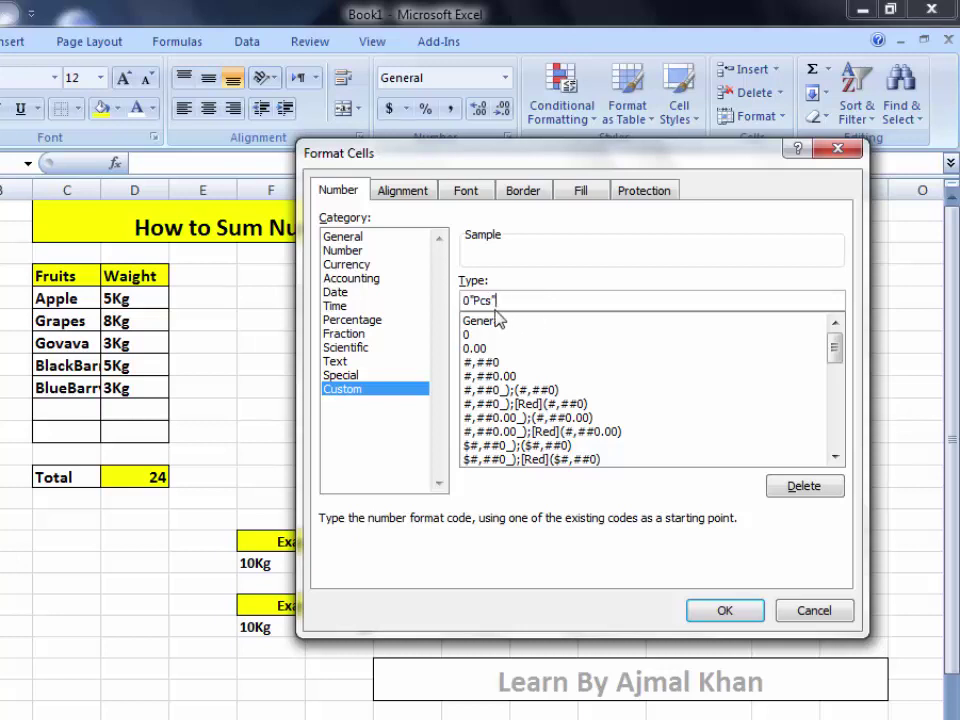
left_click(700, 610)
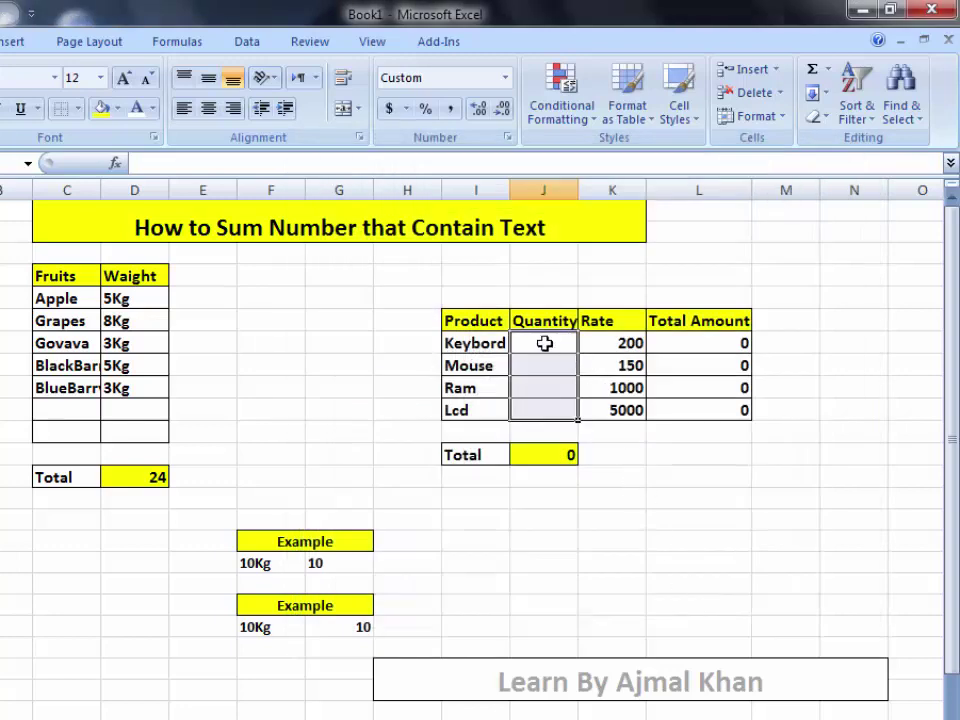
Enter the Keyboard, Mouse, Ram and Lcd quantities 12, 45, 87 and 23 in J7:J10.
left_click(551, 380)
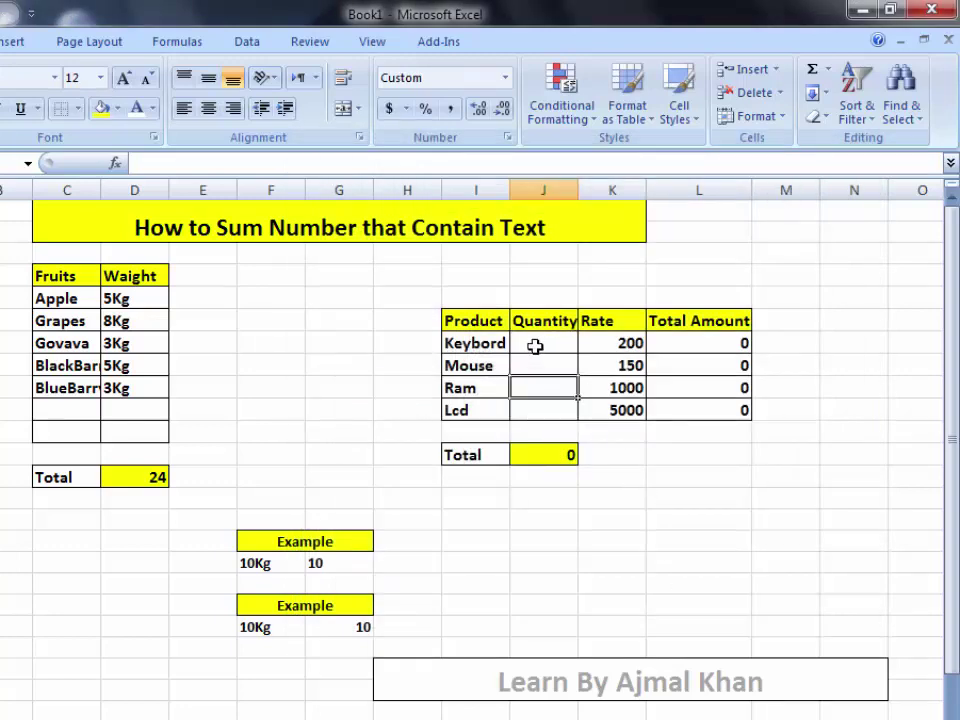
left_click(533, 345)
type("1")
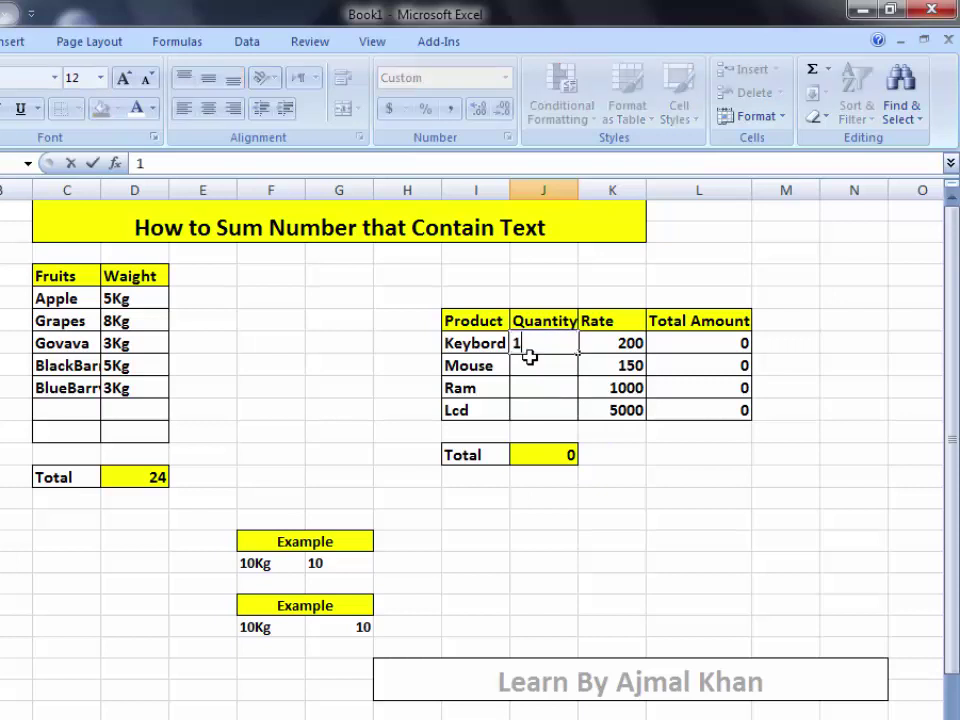
type("21")
key("BackSpace")
key("Return")
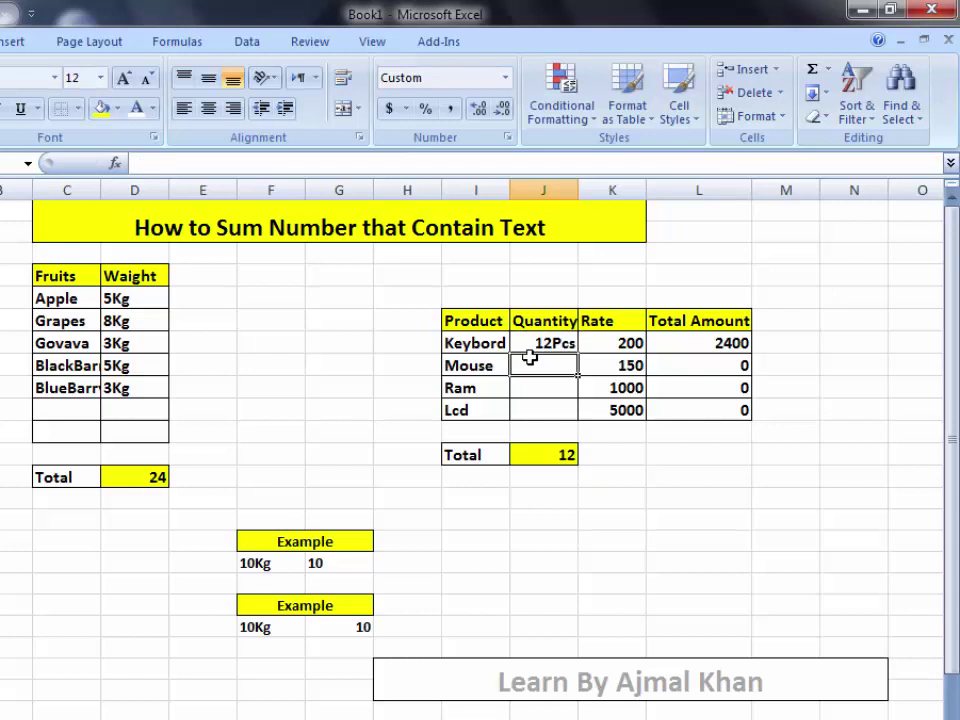
type("45")
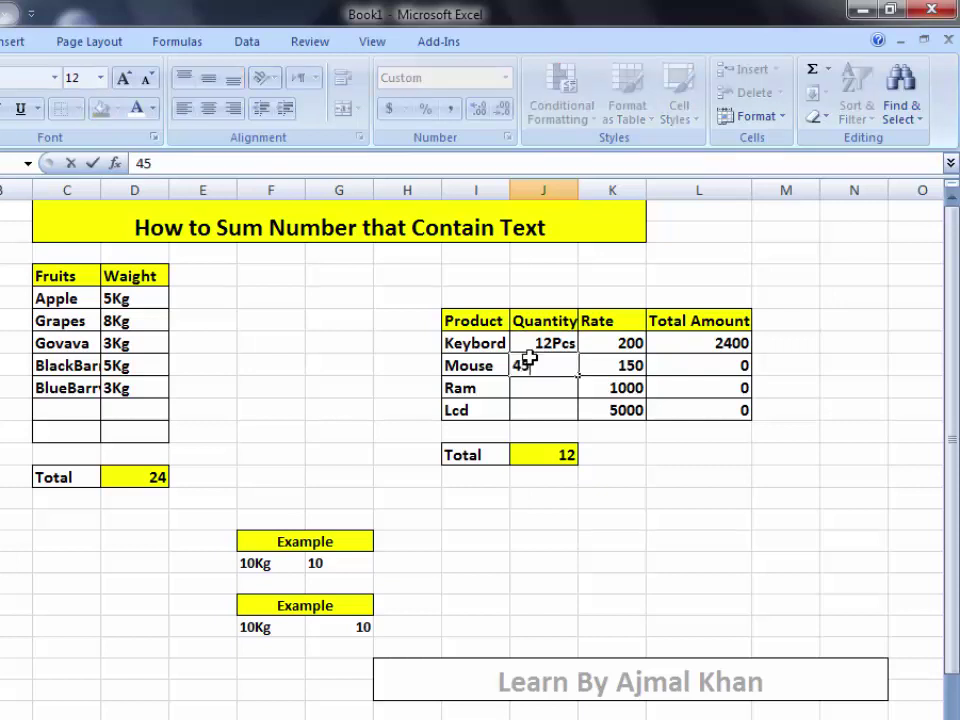
key("Return")
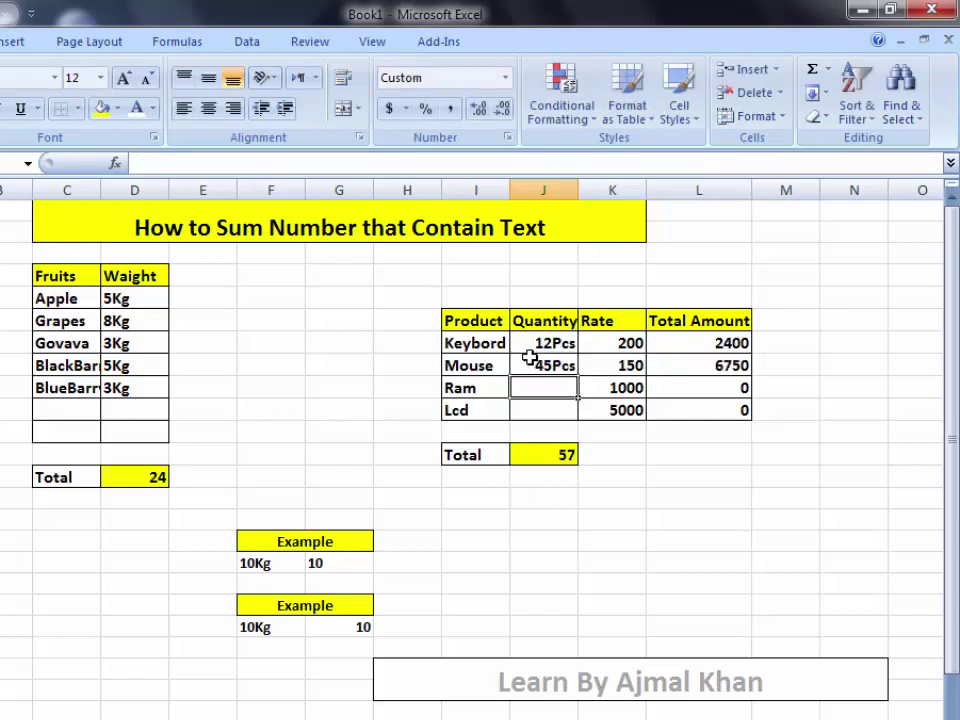
type("87")
key("Return")
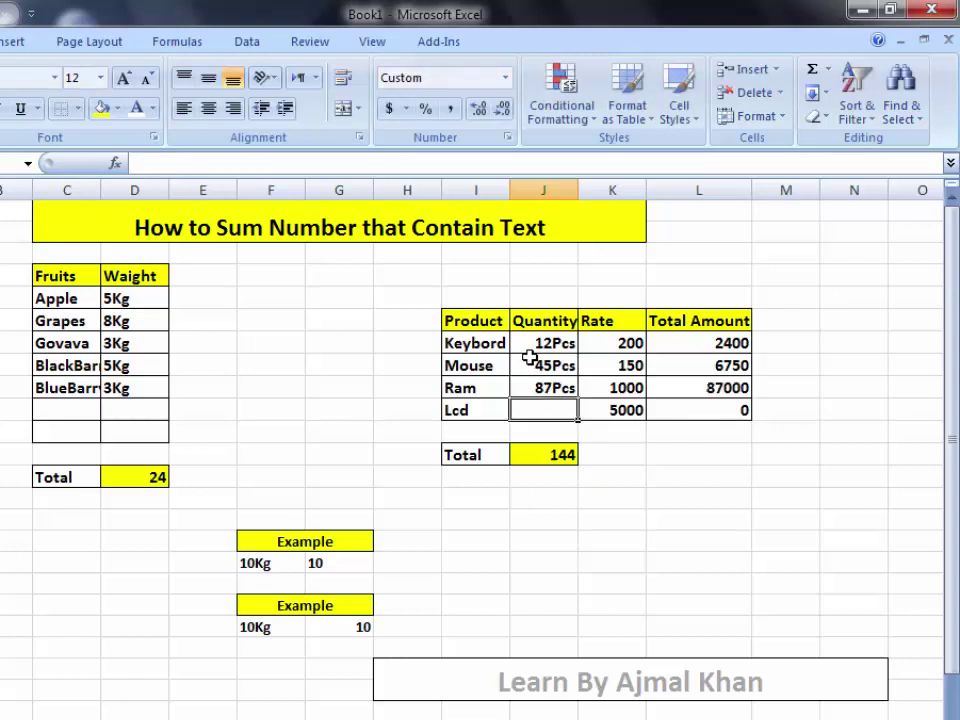
type("23")
key("Return")
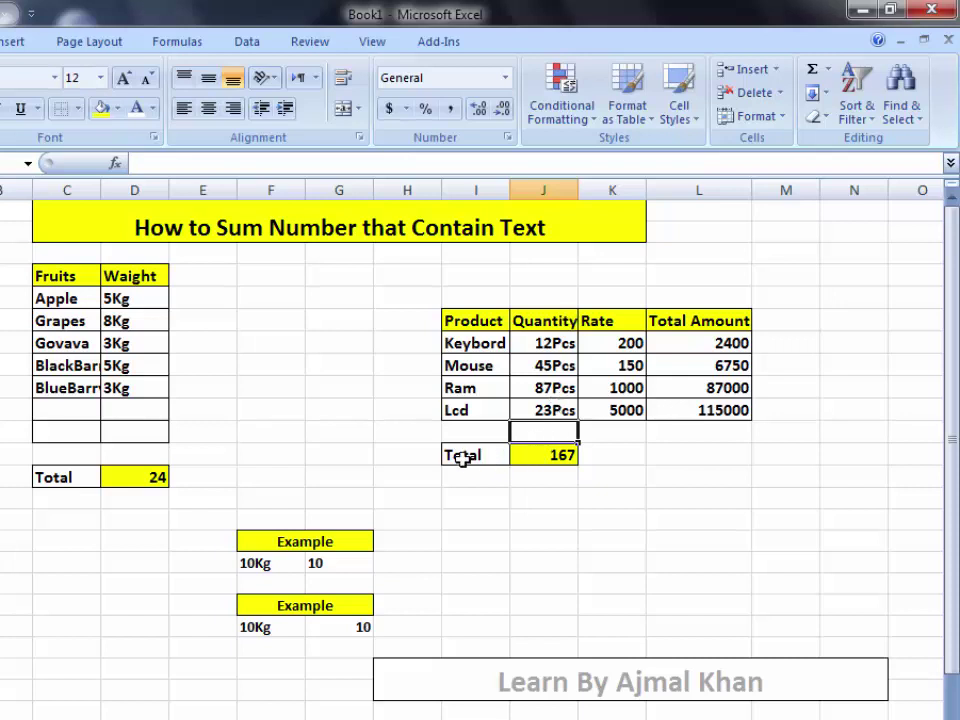
Give the Quantity total cell J12 the custom number format 0"Pcs" so it shows 167Pcs.
left_click(538, 457)
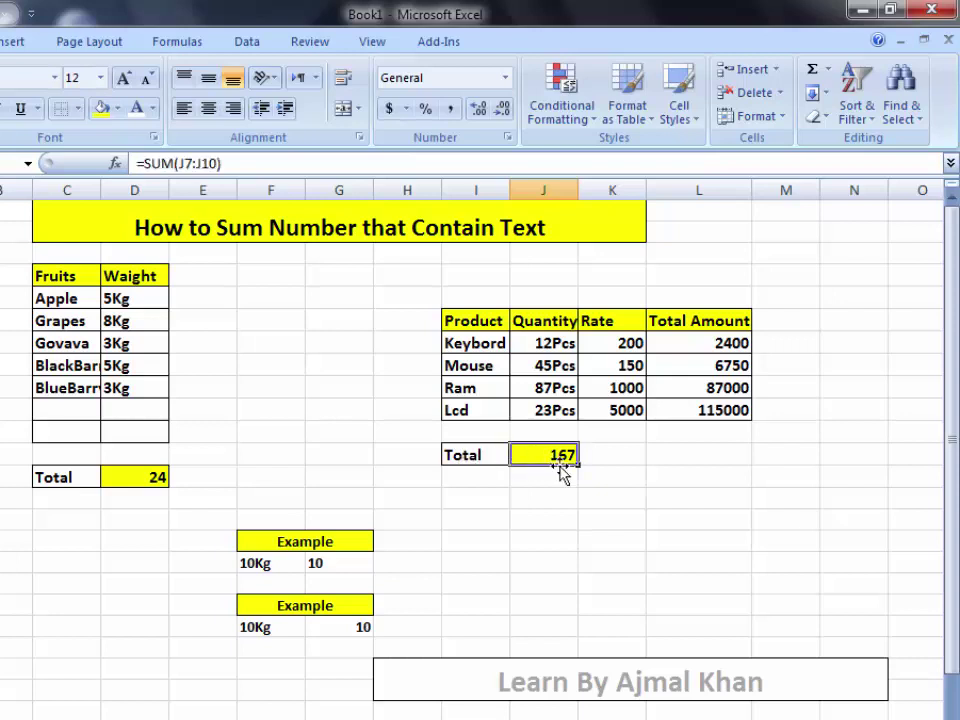
left_click(505, 77)
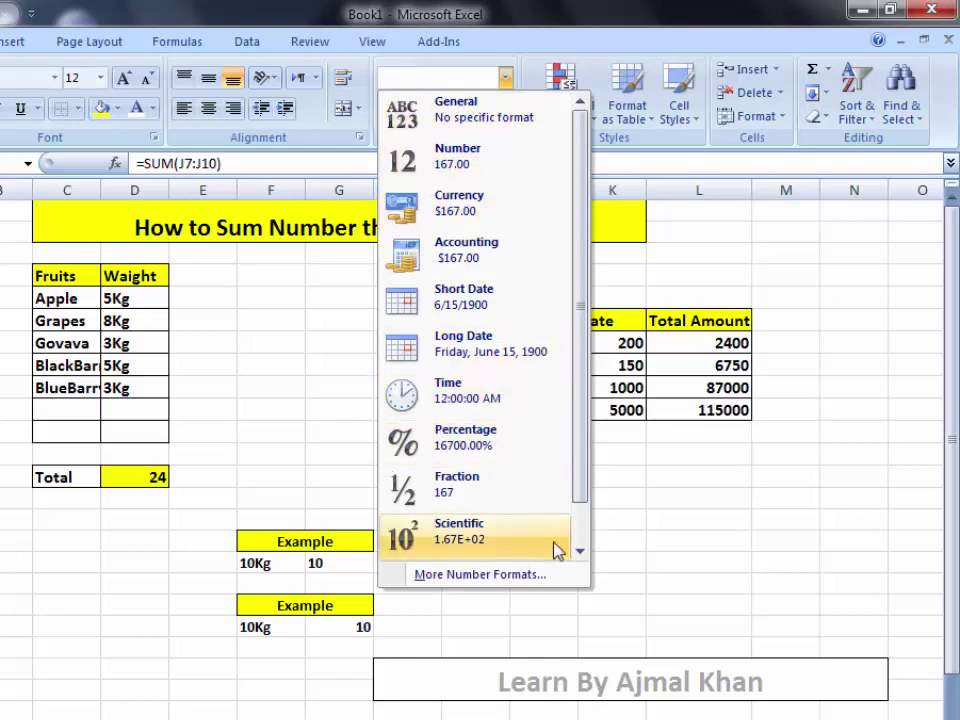
left_click(527, 580)
left_click_drag(548, 306, 417, 79)
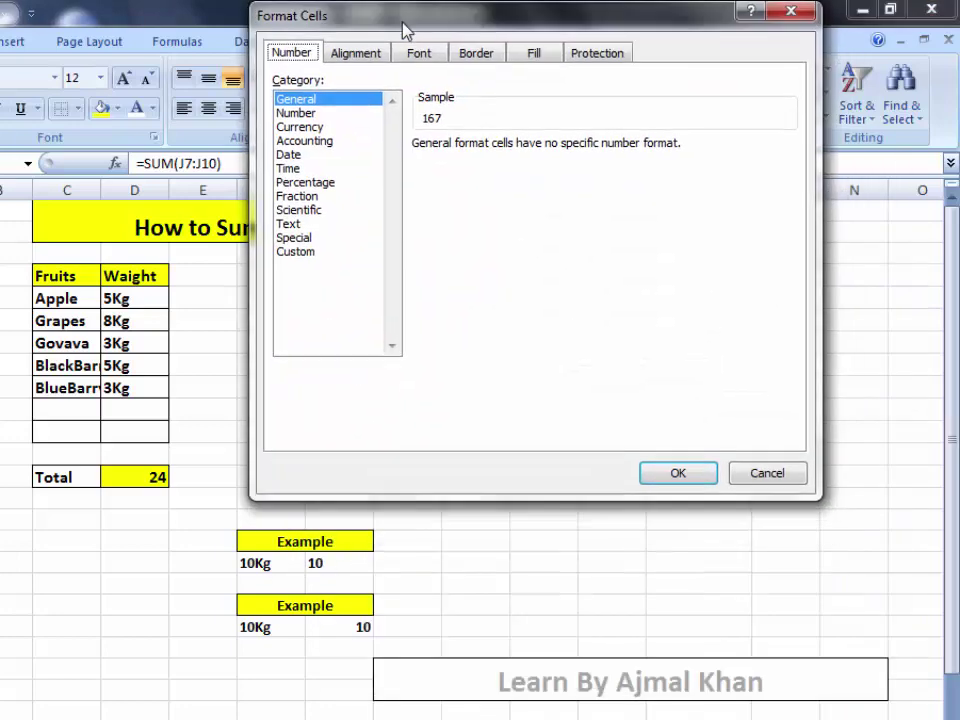
left_click(302, 303)
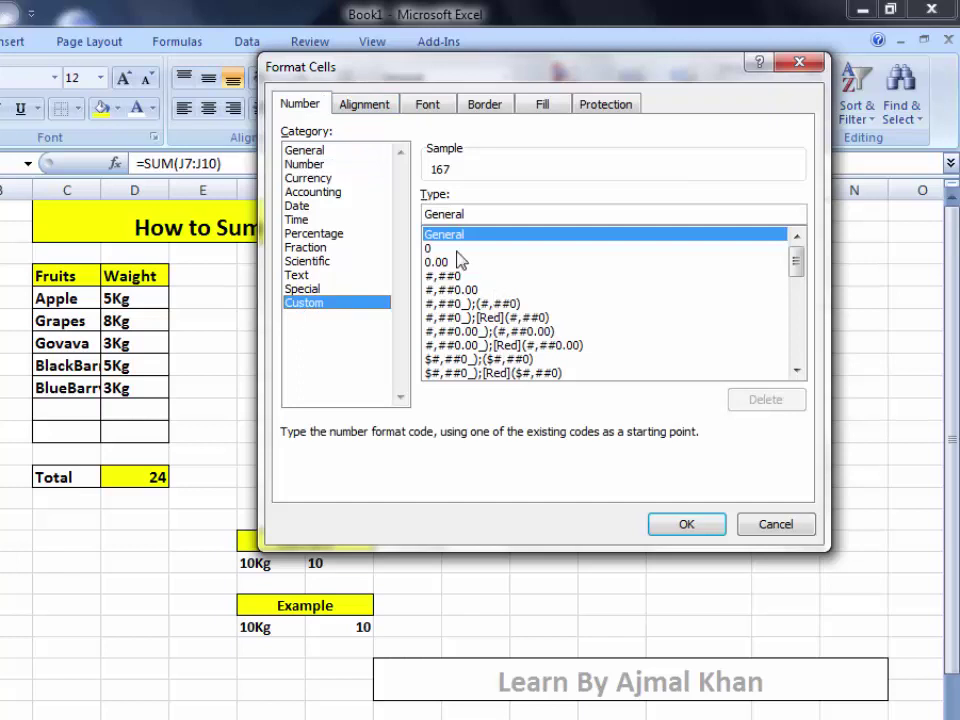
left_click(483, 212)
key("BackSpace")
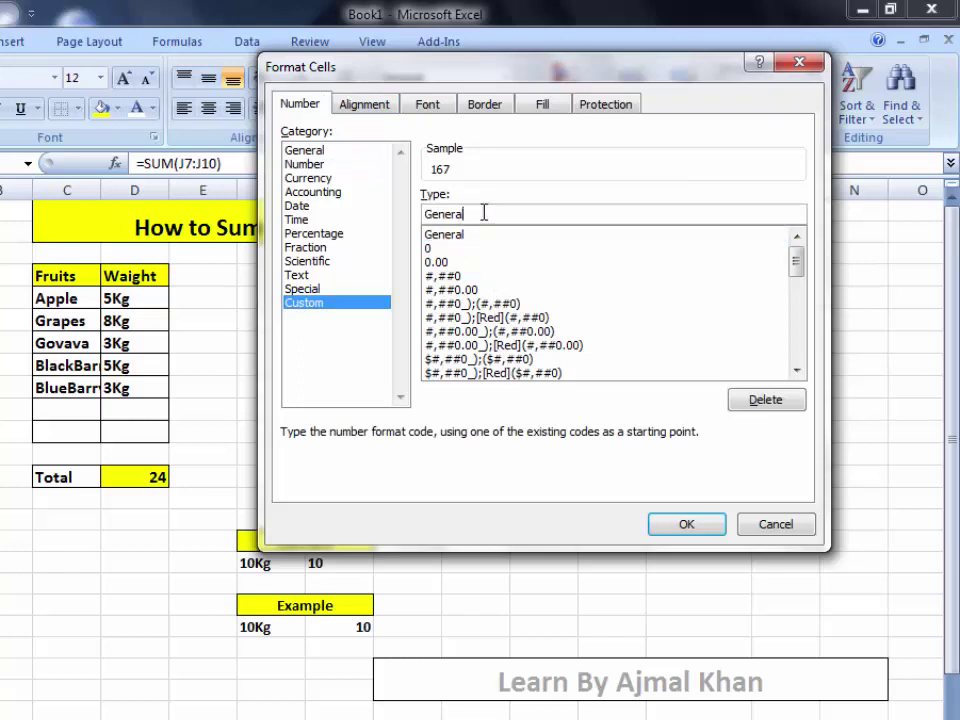
key("BackSpace")
key("BackSpace")
key("BackSpace")
type("0")
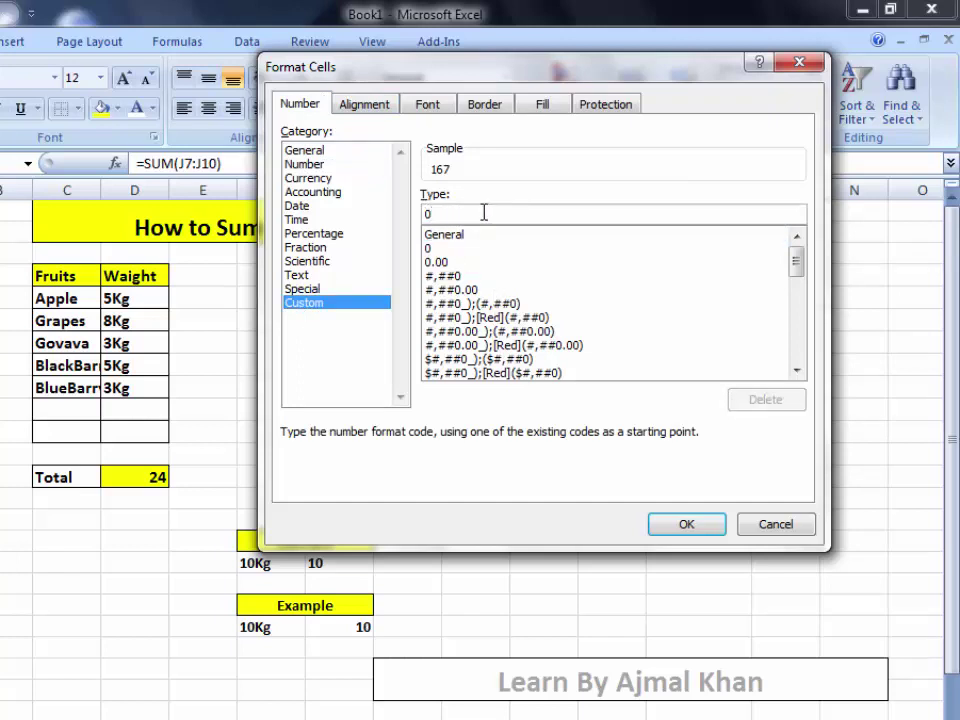
type("\"Pcs")
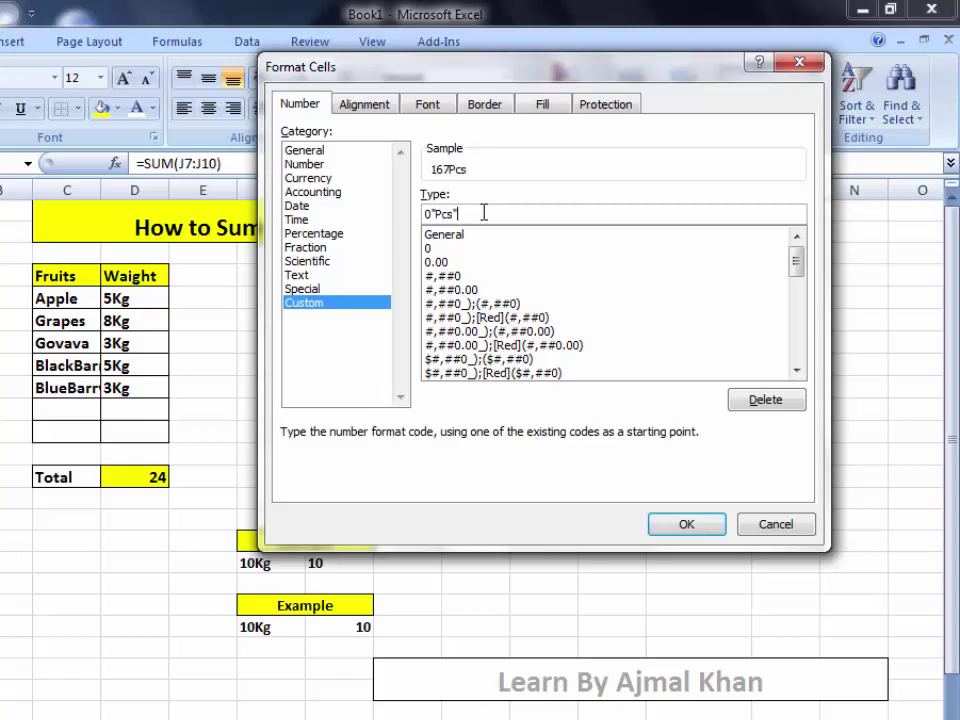
left_click(686, 524)
left_click(508, 493)
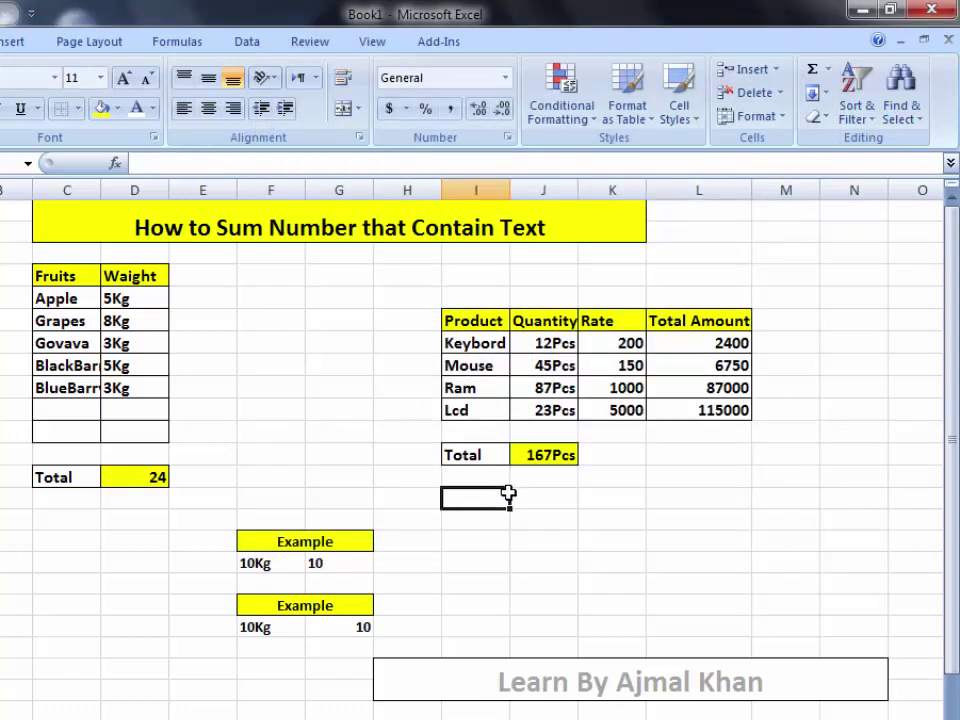
Change the Ram quantity in J9 to 45, making the Quantity total 125Pcs.
left_click(546, 454)
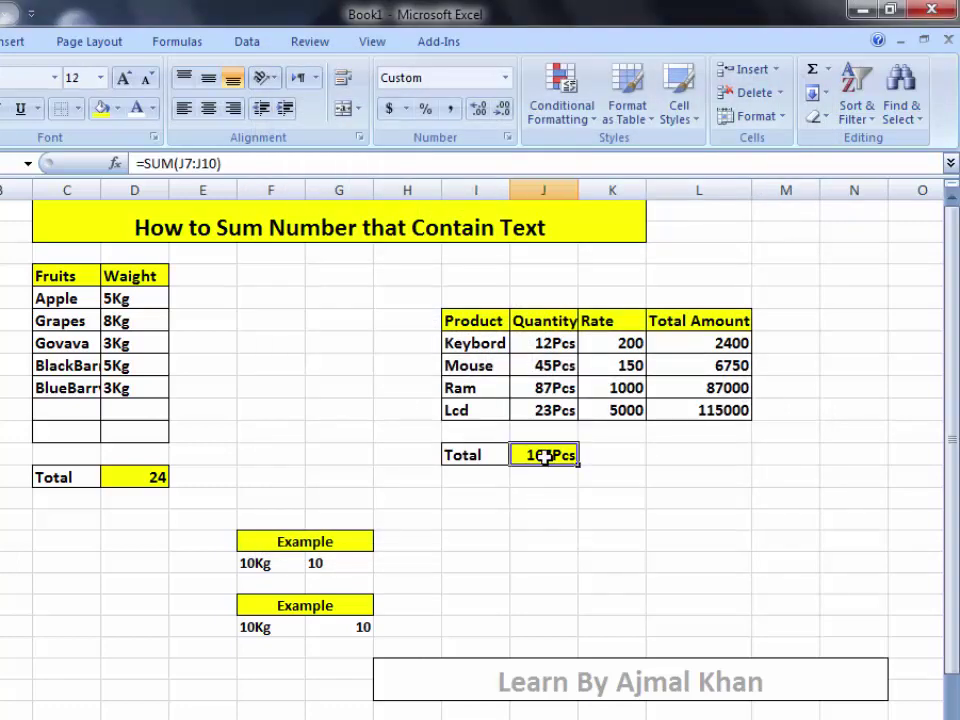
left_click(548, 366)
left_click(553, 389)
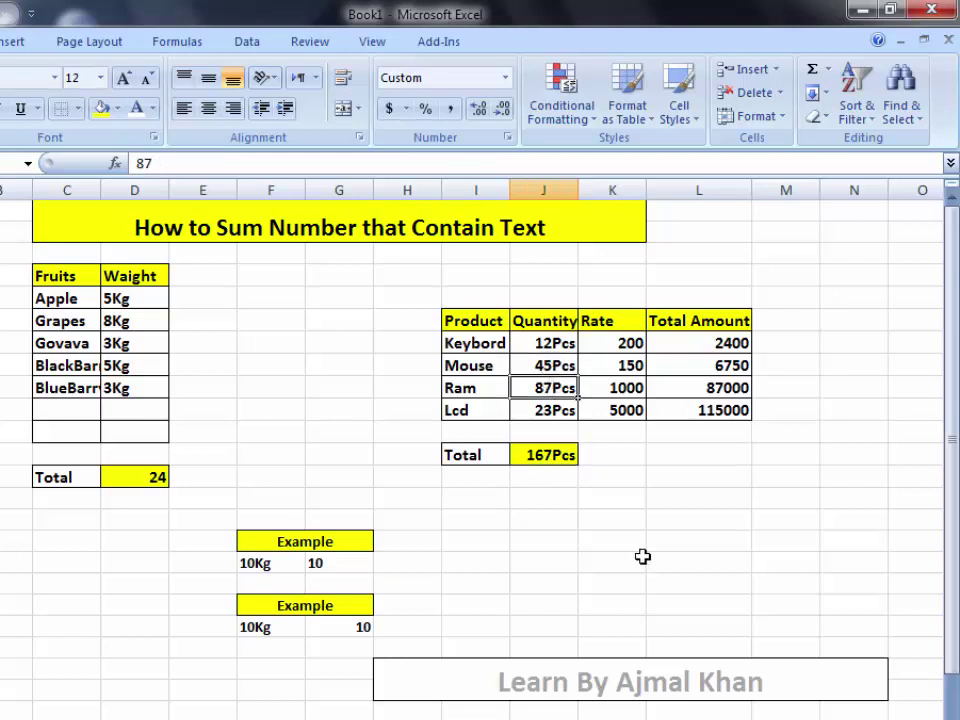
type("45")
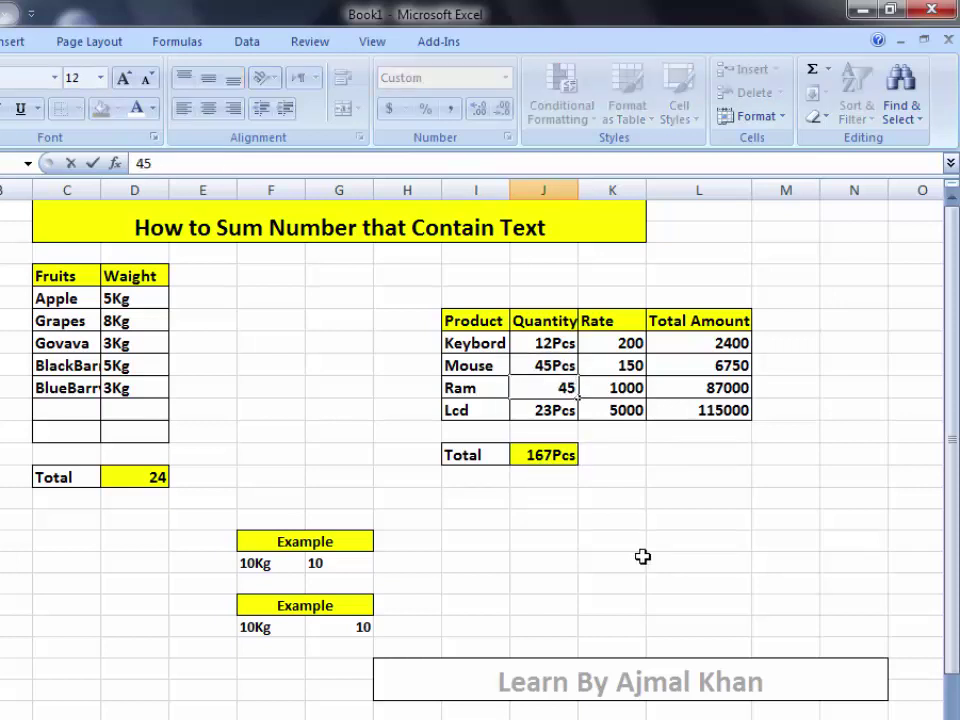
key("Return")
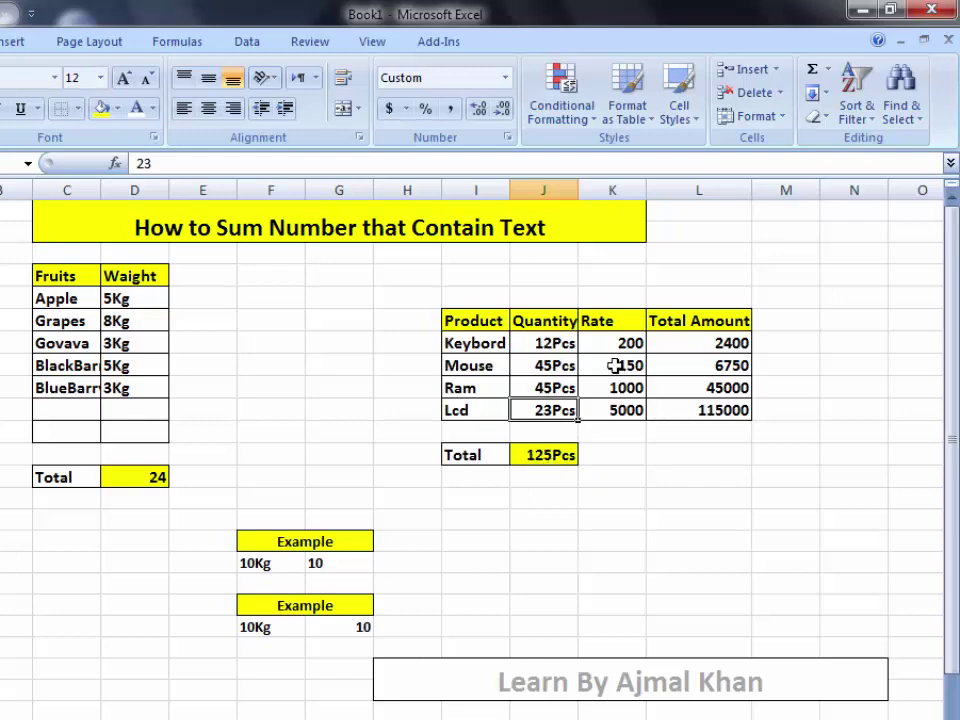
left_click(621, 343)
left_click(592, 305)
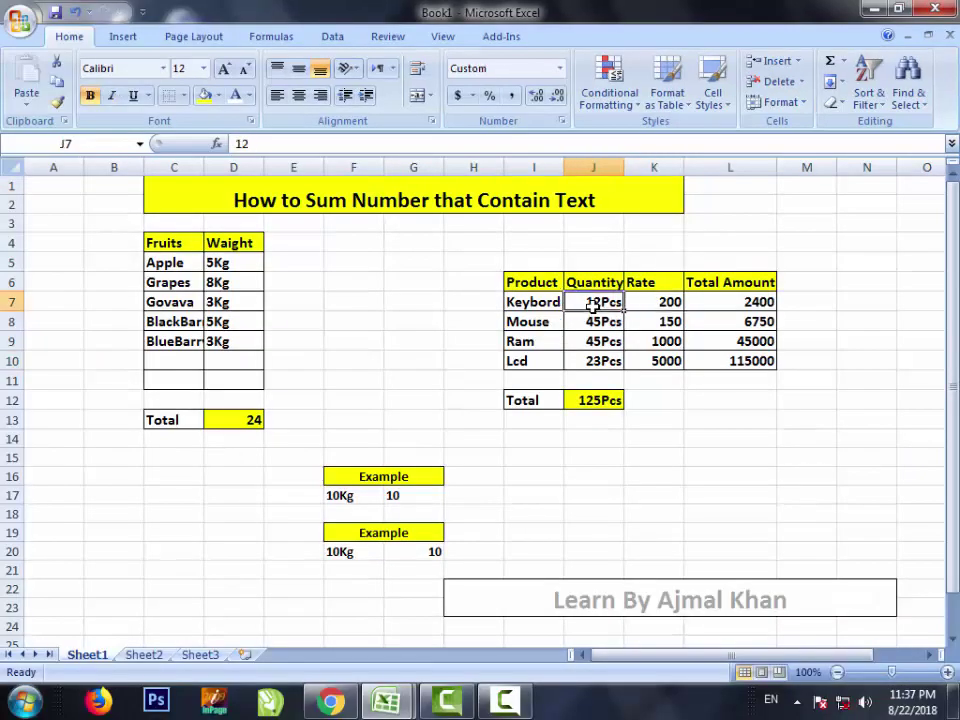
left_click(651, 302)
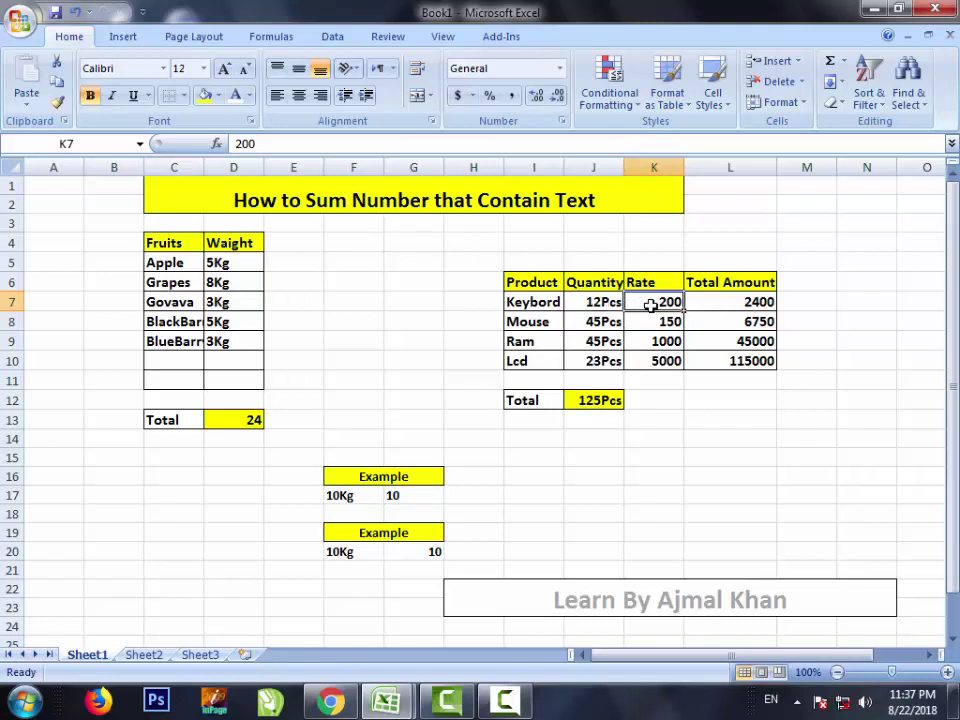
left_click(598, 304)
left_click(650, 302)
left_click(596, 305)
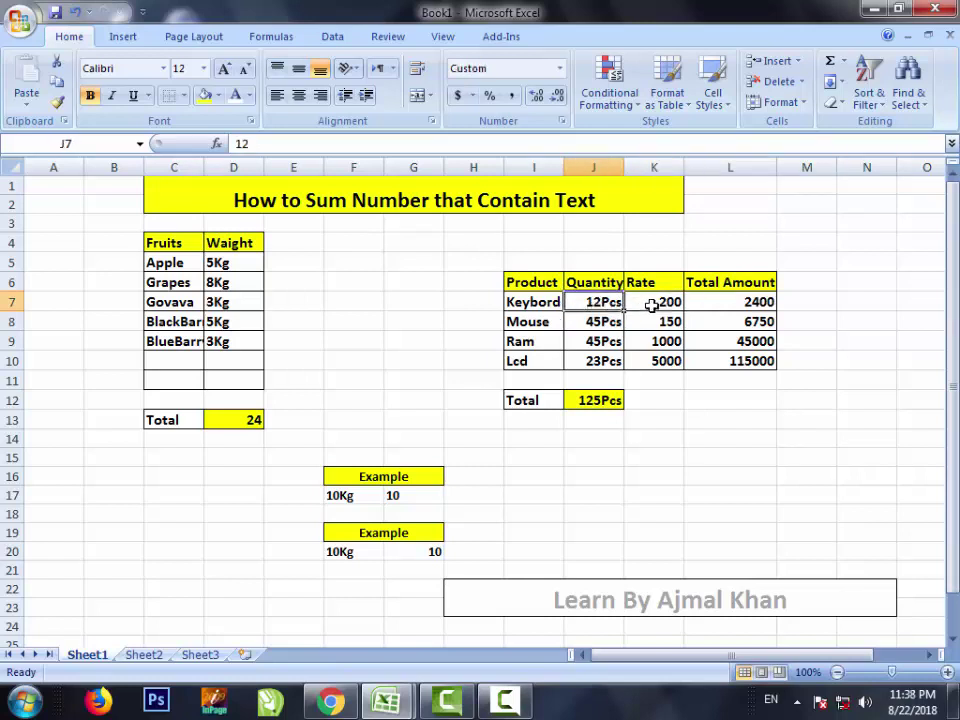
left_click(651, 304)
left_click(612, 303)
left_click(630, 304)
left_click(619, 302)
left_click(655, 302)
left_click(748, 302)
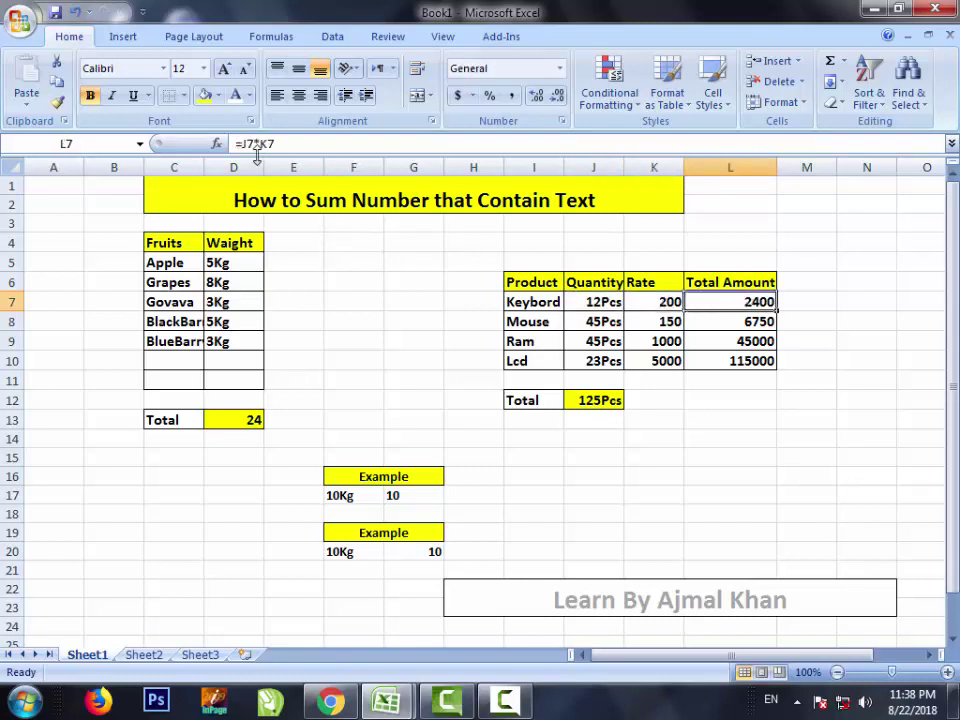
left_click(589, 305)
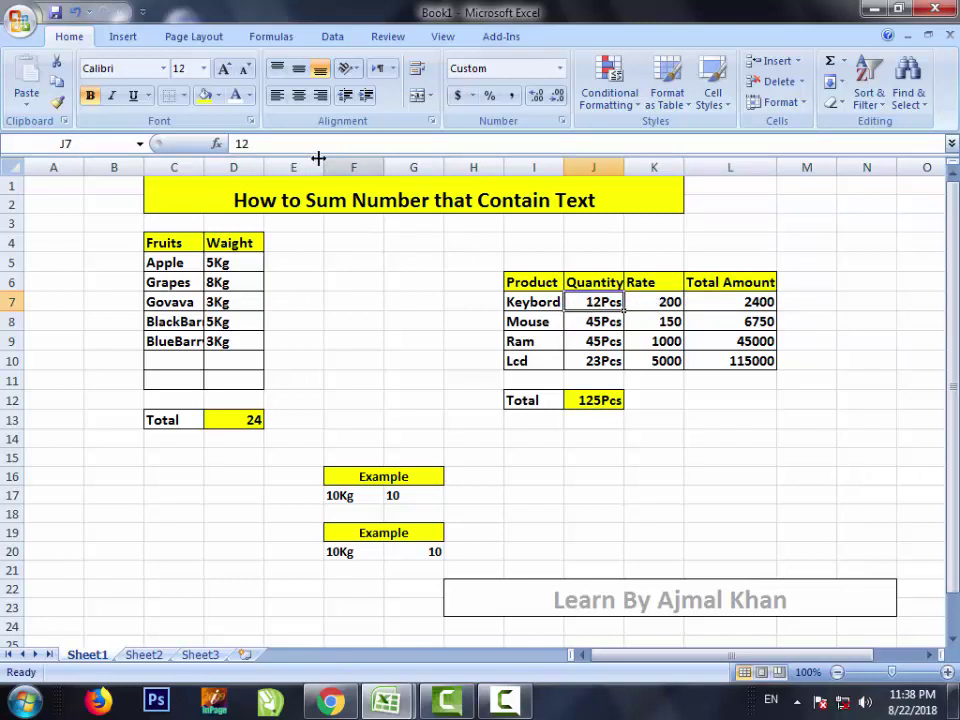
left_click(662, 301)
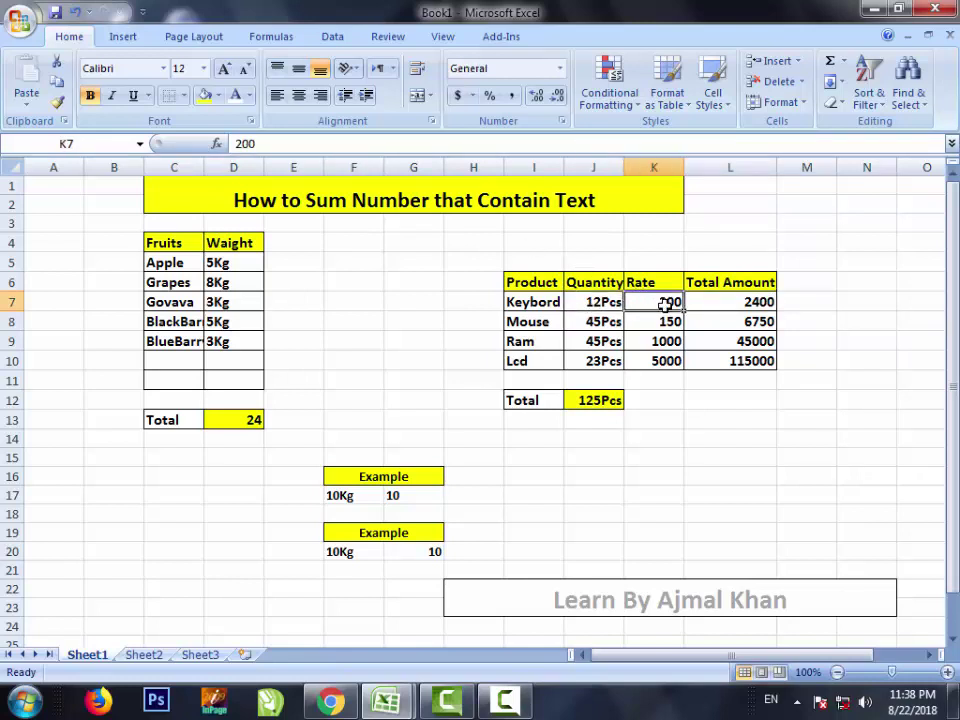
left_click(718, 304)
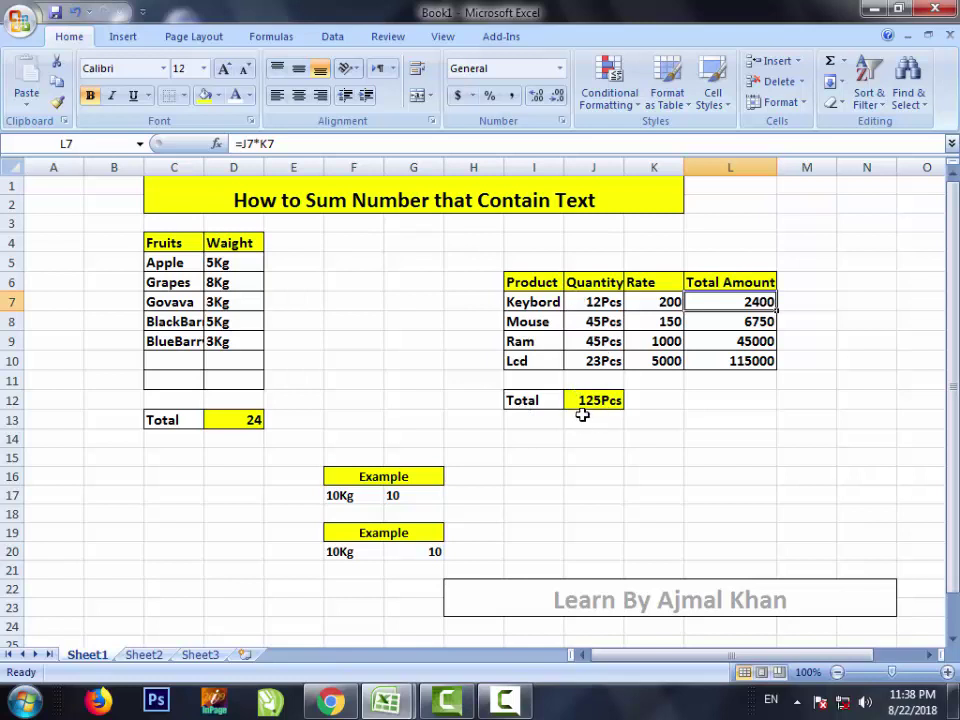
left_click(560, 68)
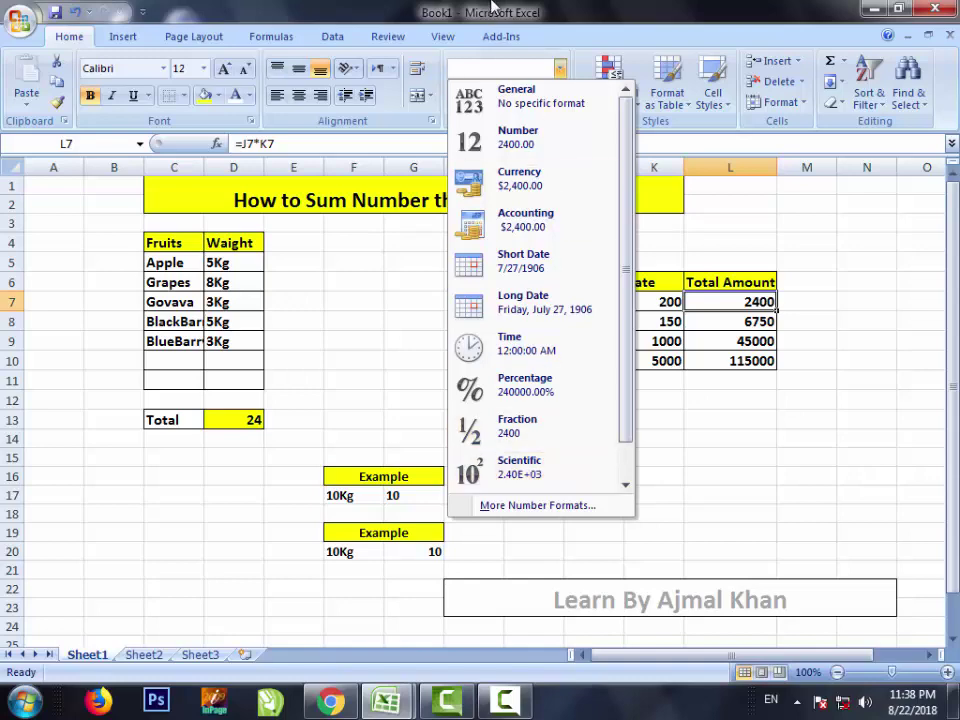
left_click(517, 508)
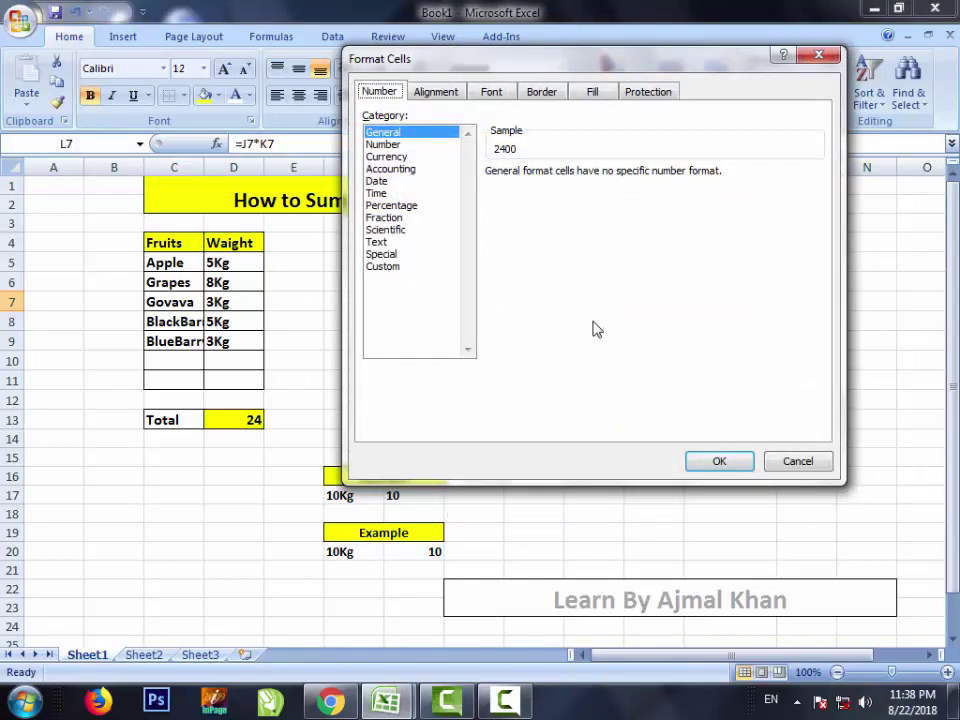
left_click(382, 267)
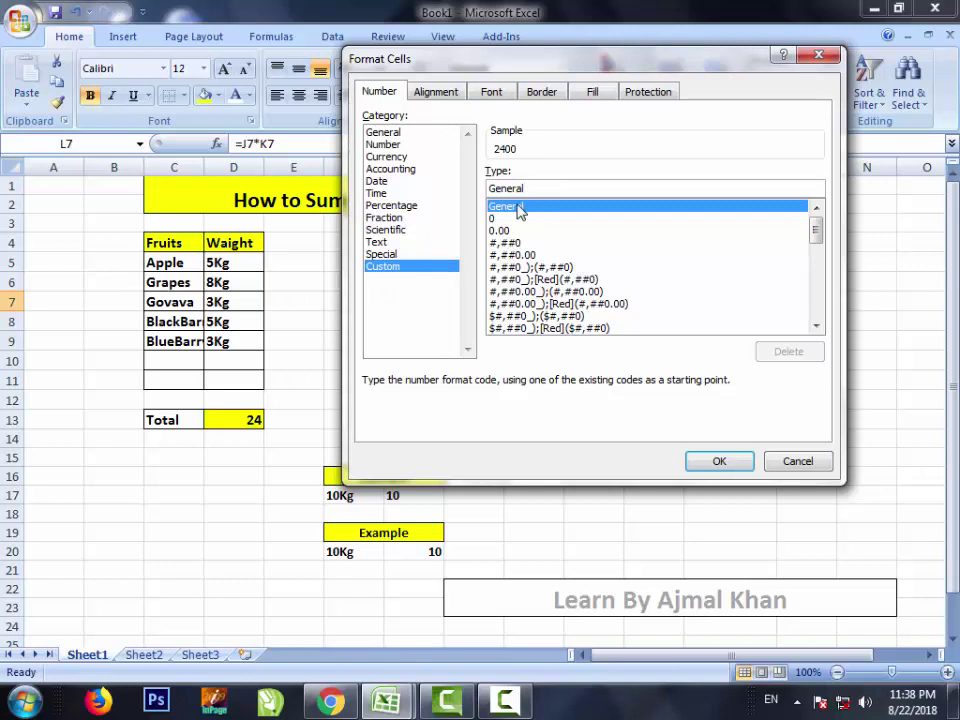
key("BackSpace")
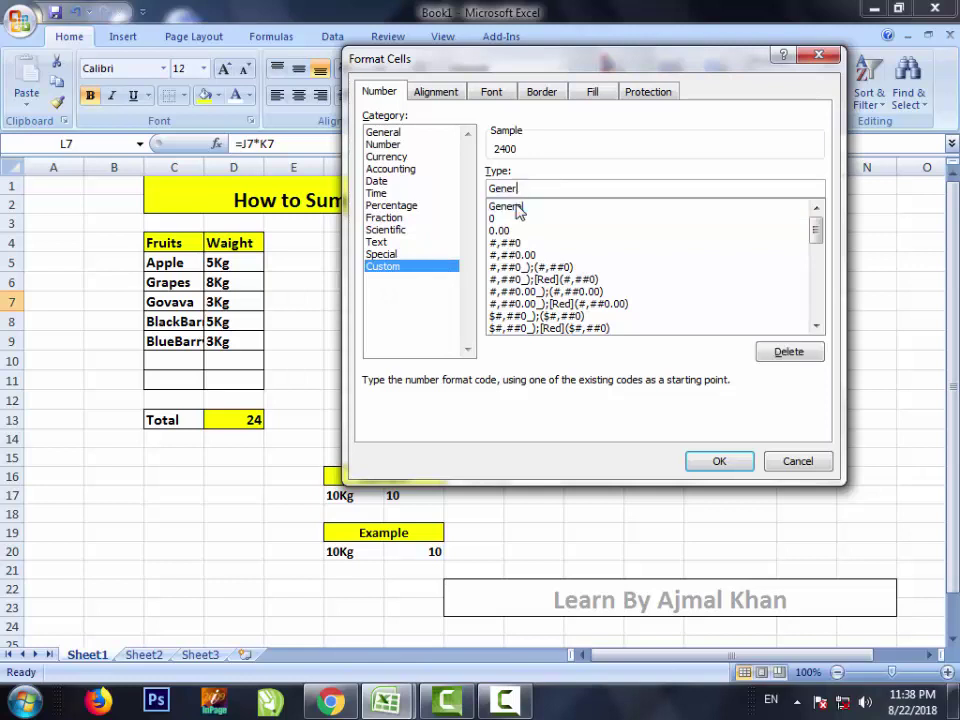
key("BackSpace")
key("BackSpace")
key("BackSpace")
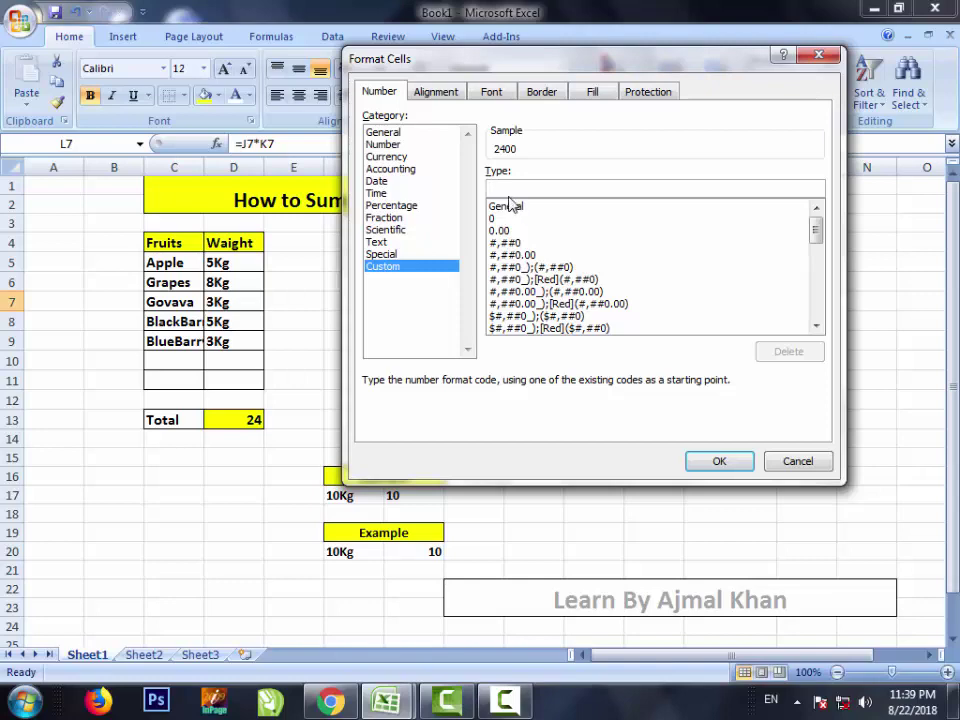
left_click(785, 462)
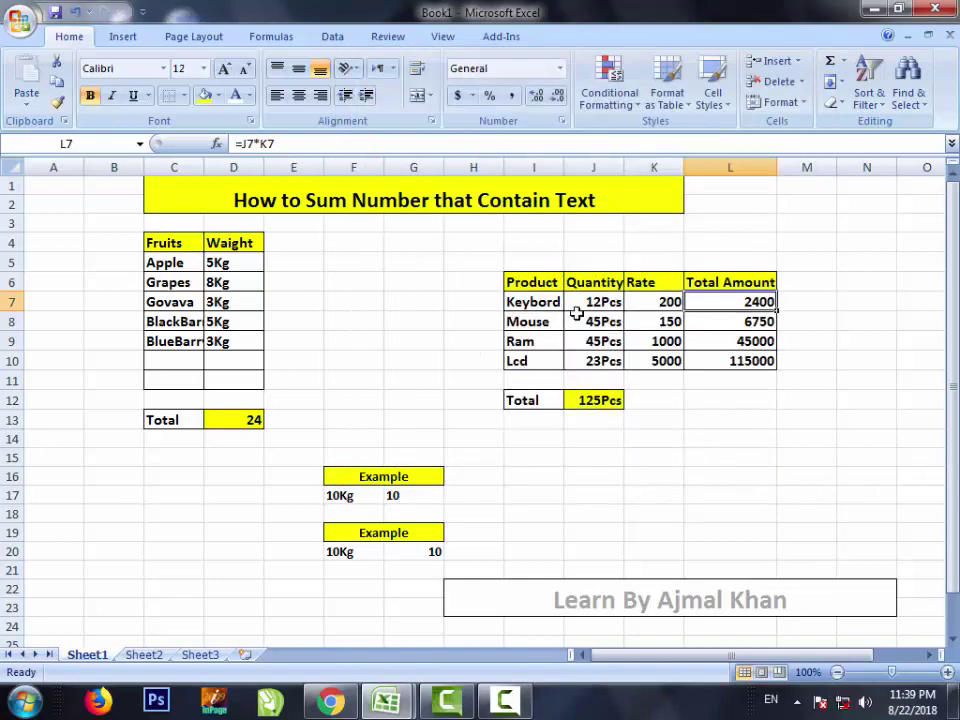
left_click(658, 325)
left_click(600, 302)
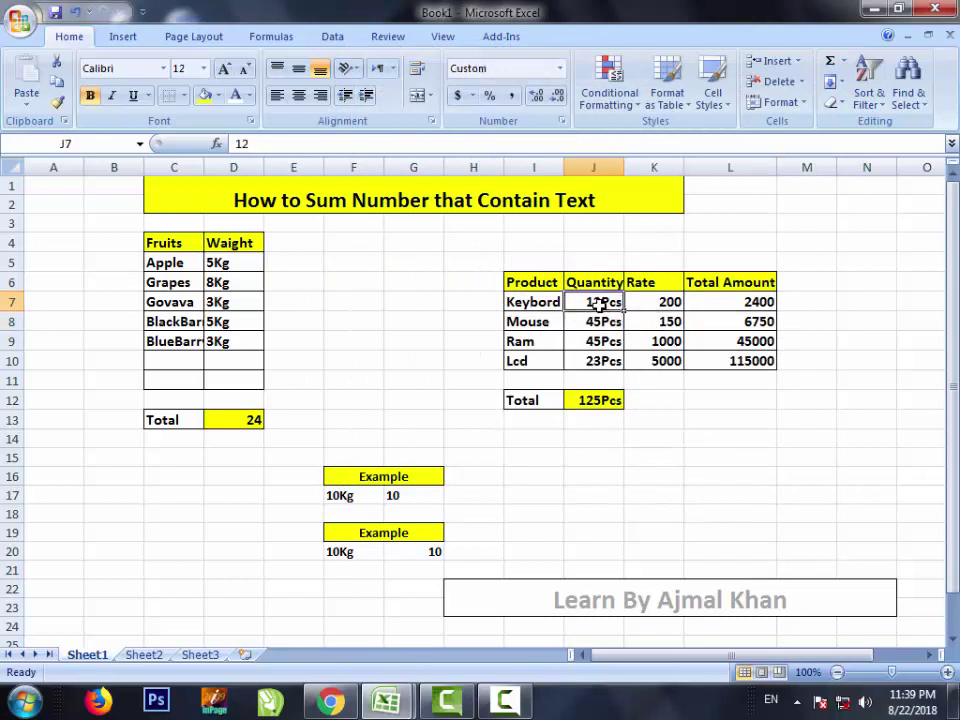
left_click(601, 338)
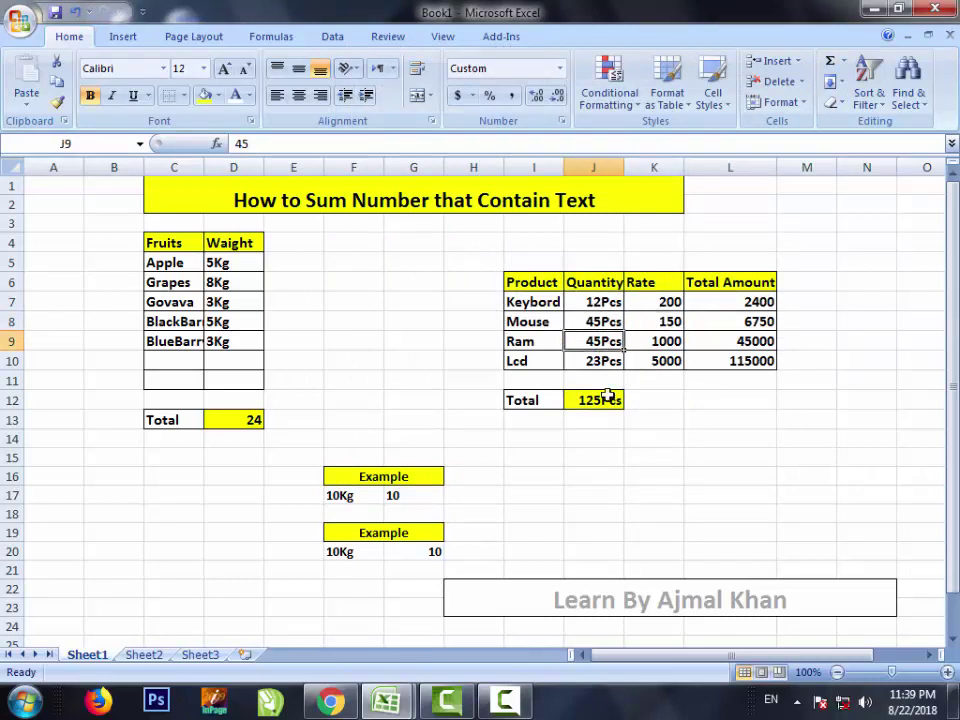
left_click(586, 402)
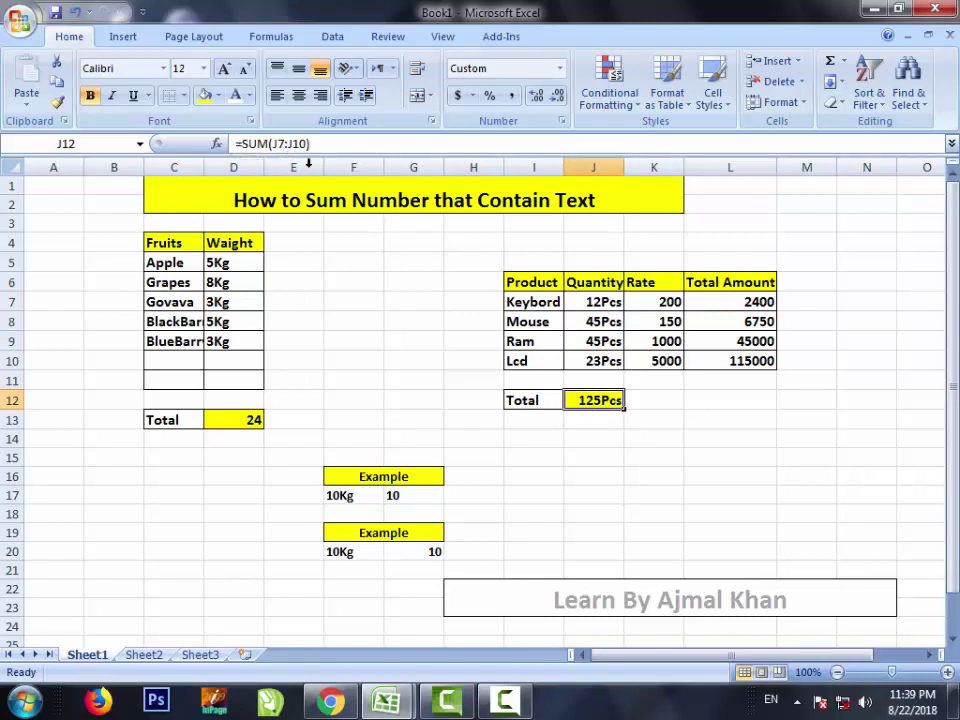
left_click_drag(594, 302, 592, 352)
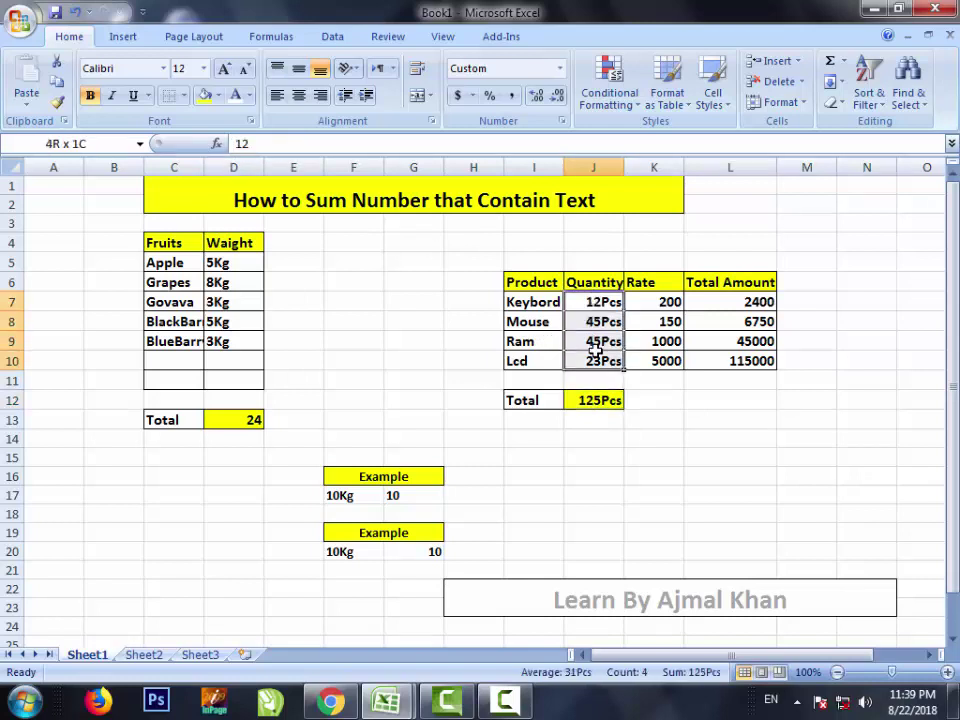
left_click(590, 402)
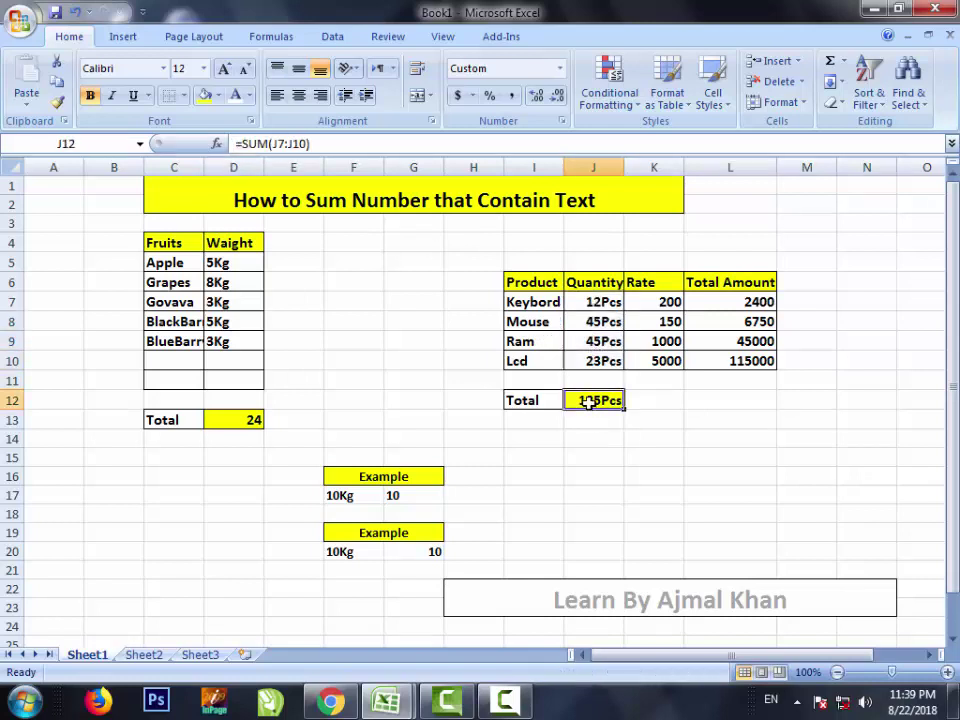